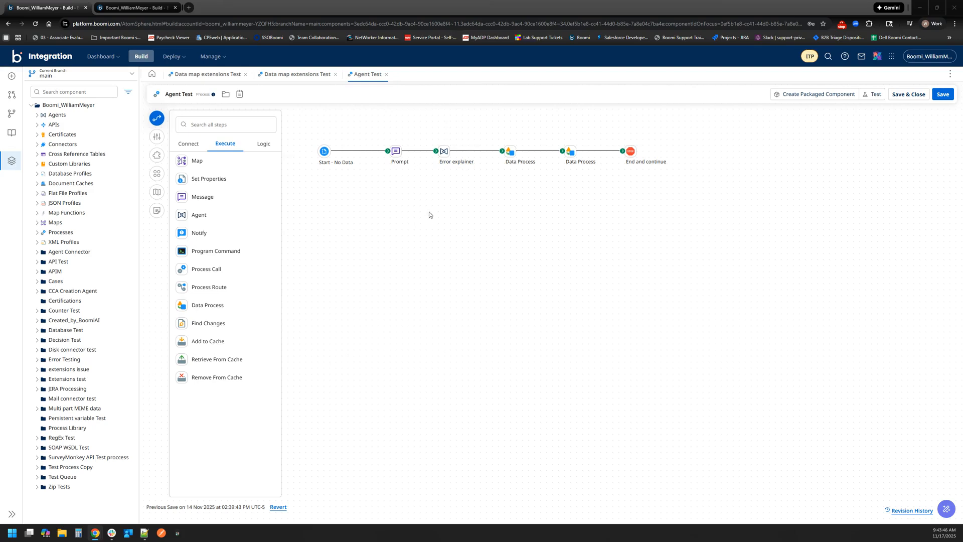
# - Open the Prompt message step to review its message text, and close it without changes
pyautogui.doubleClick(396, 157)
pyautogui.click(843, 239)
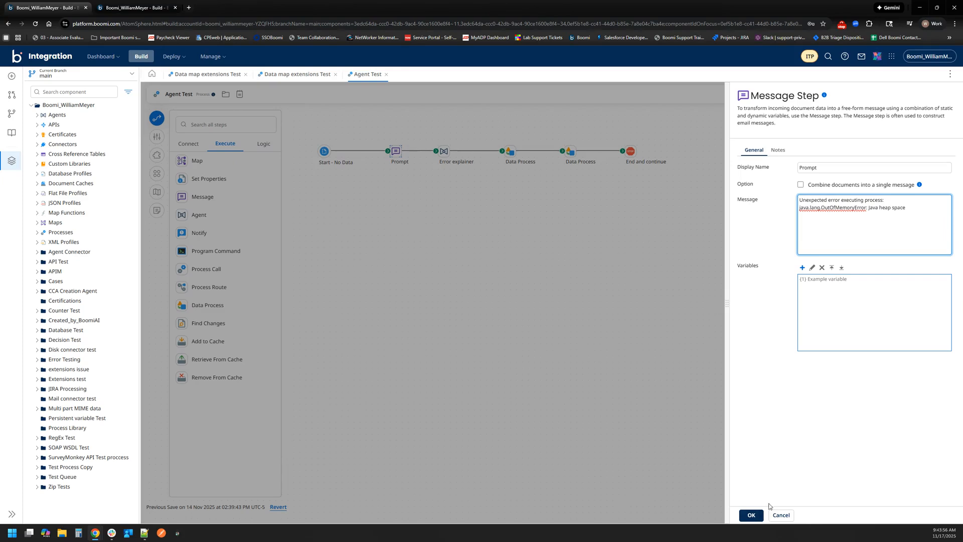
pyautogui.click(486, 250)
pyautogui.moveTo(445, 153)
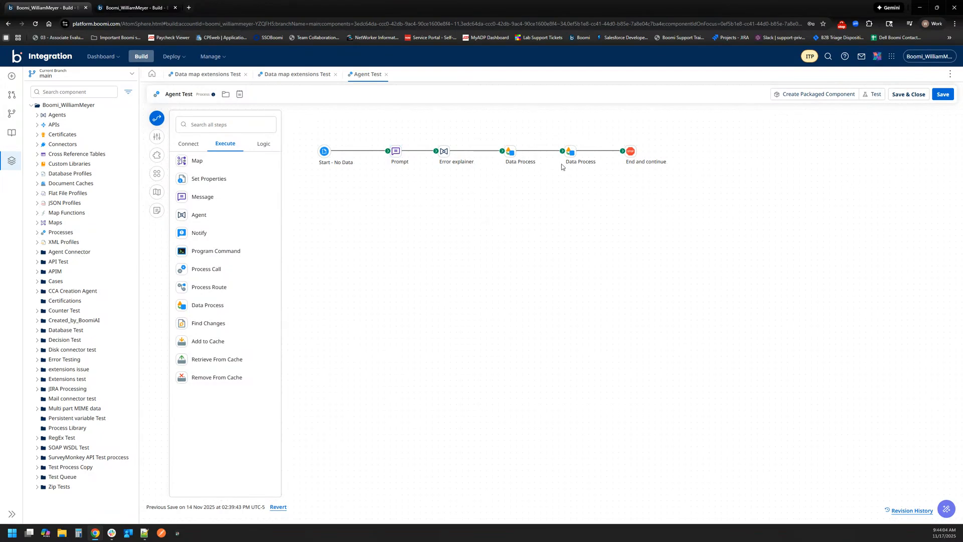
# - Run the Agent Test process in test mode on the Test Cloud Atom runtime
pyautogui.click(876, 97)
pyautogui.click(504, 198)
pyautogui.click(415, 241)
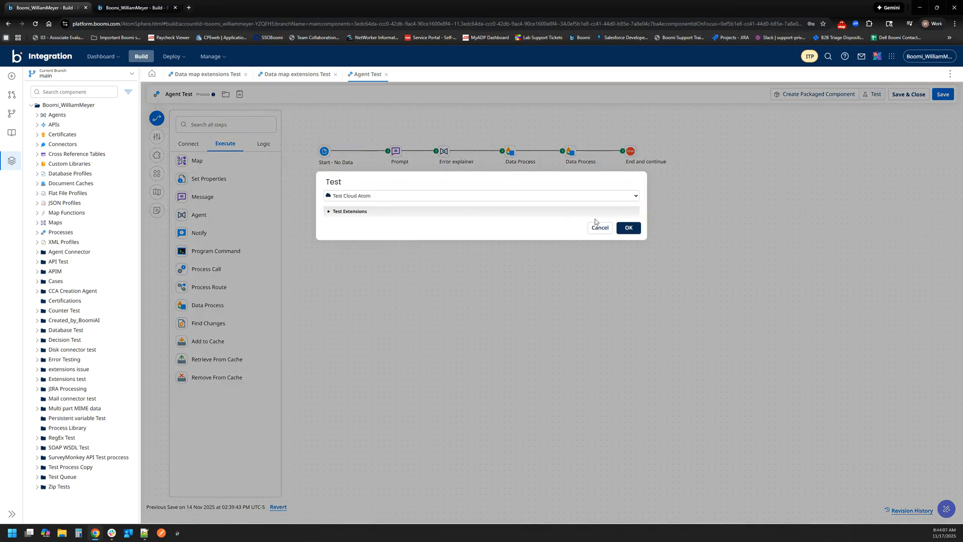
pyautogui.click(628, 227)
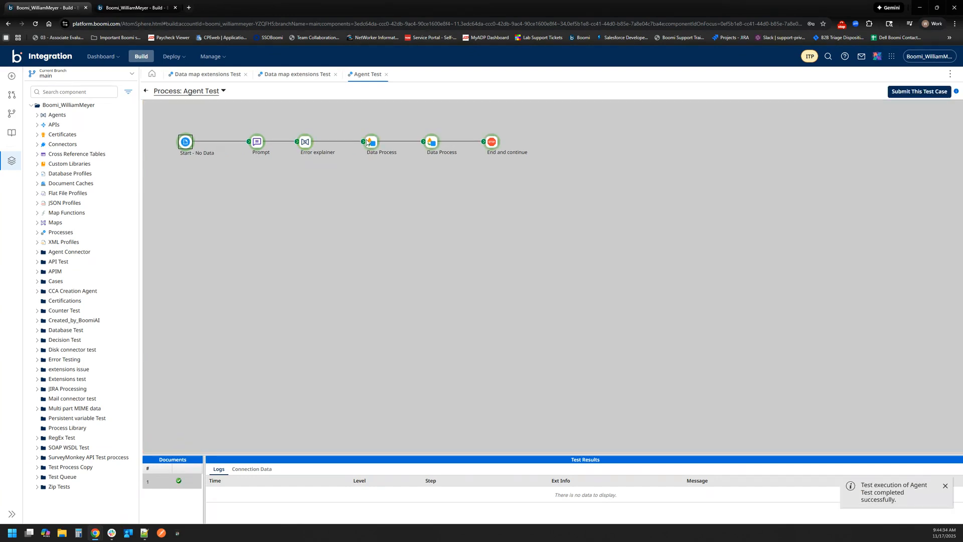
# - View the source document that the Error explainer agent step received in the test run, and close the viewer
pyautogui.click(366, 151)
pyautogui.click(302, 156)
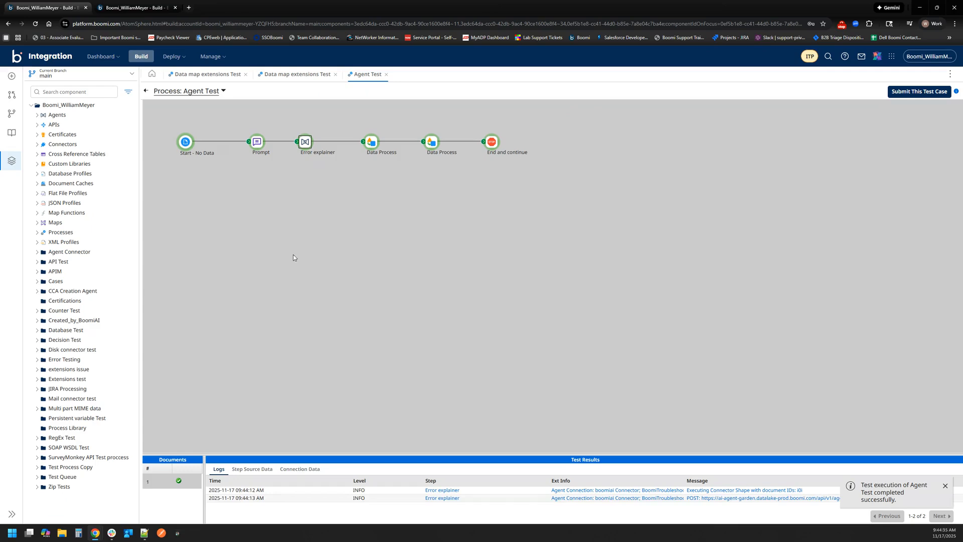
pyautogui.click(252, 470)
pyautogui.click(211, 493)
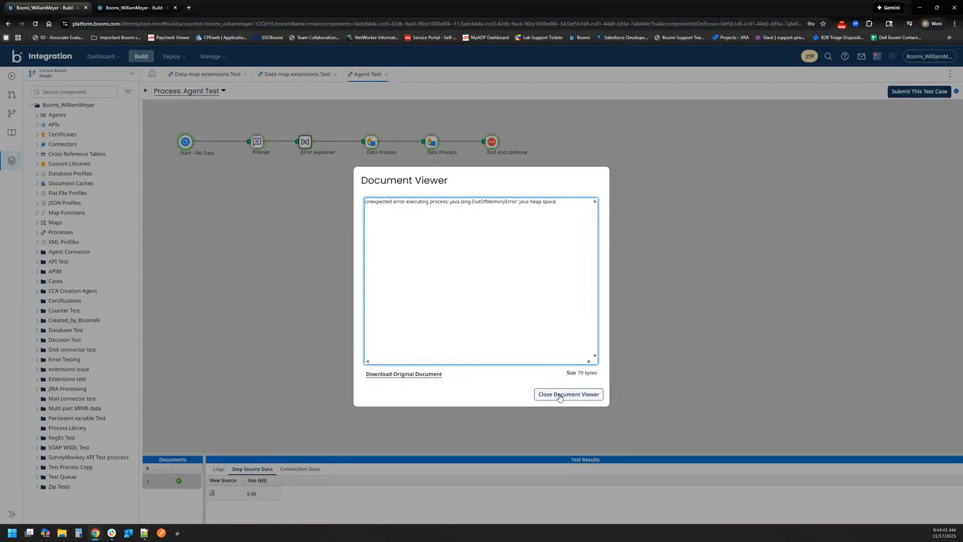
pyautogui.click(560, 394)
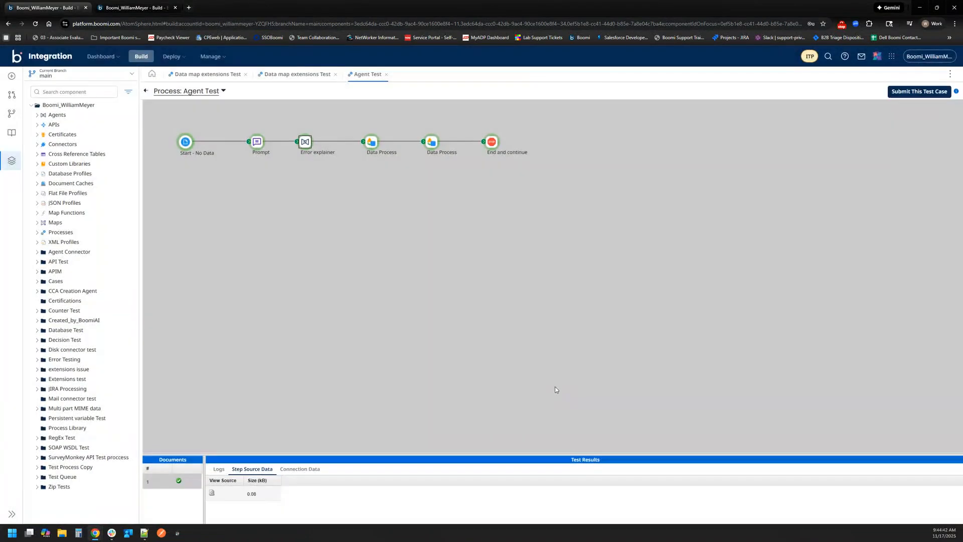
# - Examine the raw agent response in the first Data Process step's source document, including its start, progress_notification and message events
pyautogui.click(370, 143)
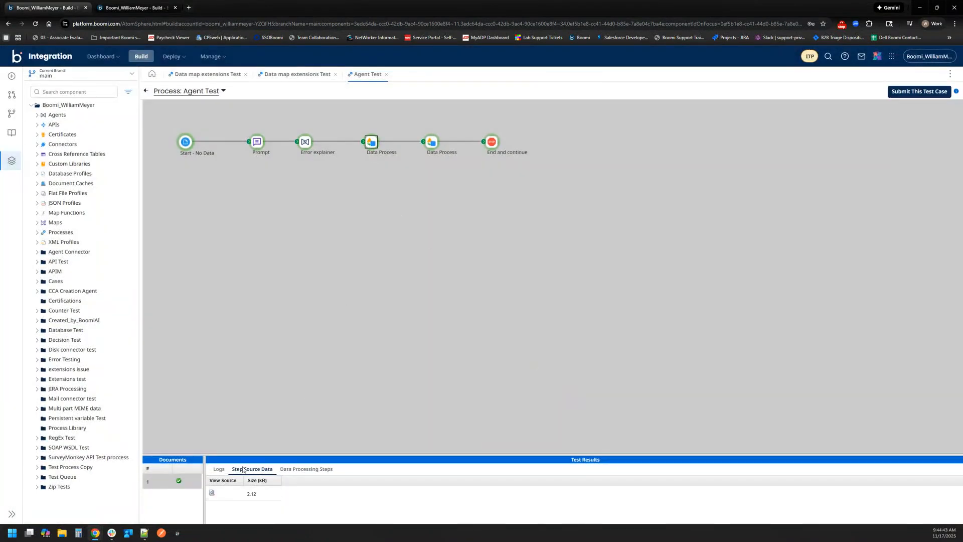
pyautogui.click(212, 492)
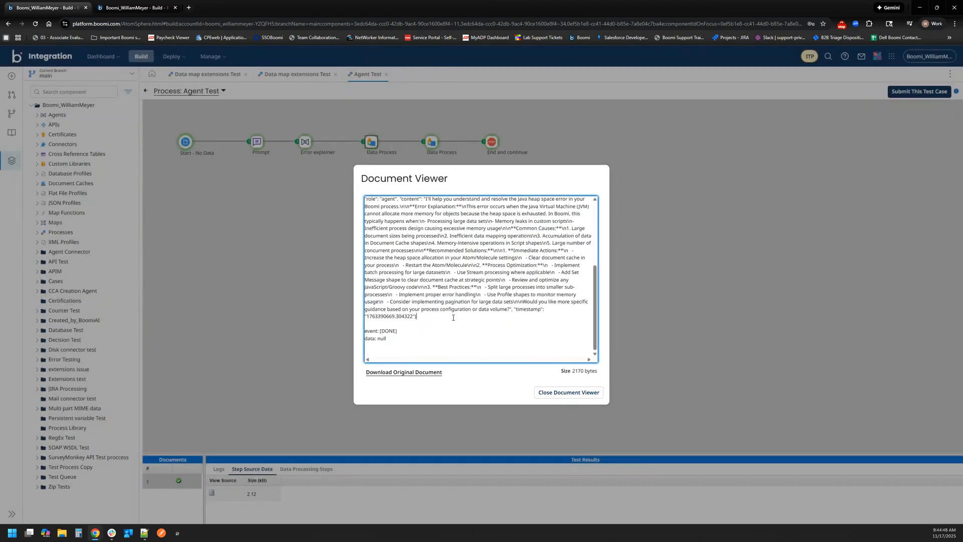
pyautogui.scroll(5, 453, 318)
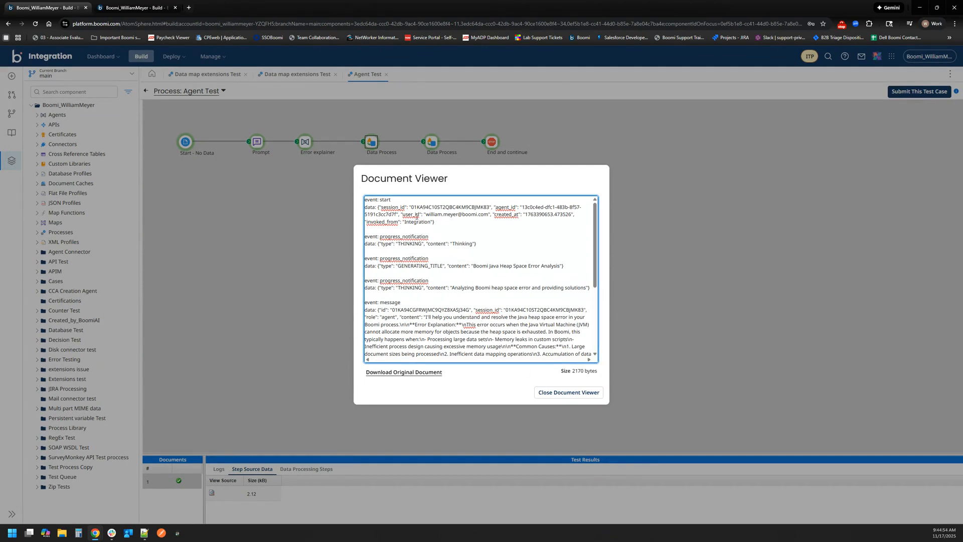
pyautogui.moveTo(393, 200); pyautogui.dragTo(365, 200)
pyautogui.click(409, 230)
pyautogui.moveTo(425, 236); pyautogui.dragTo(366, 236)
pyautogui.moveTo(435, 258); pyautogui.dragTo(365, 259)
pyautogui.click(409, 275)
pyautogui.moveTo(419, 281); pyautogui.dragTo(366, 280)
pyautogui.click(463, 295)
pyautogui.click(544, 397)
# - Examine the second Data Process step's source document for the \n characters in the extracted text, and close the viewer
pyautogui.click(427, 146)
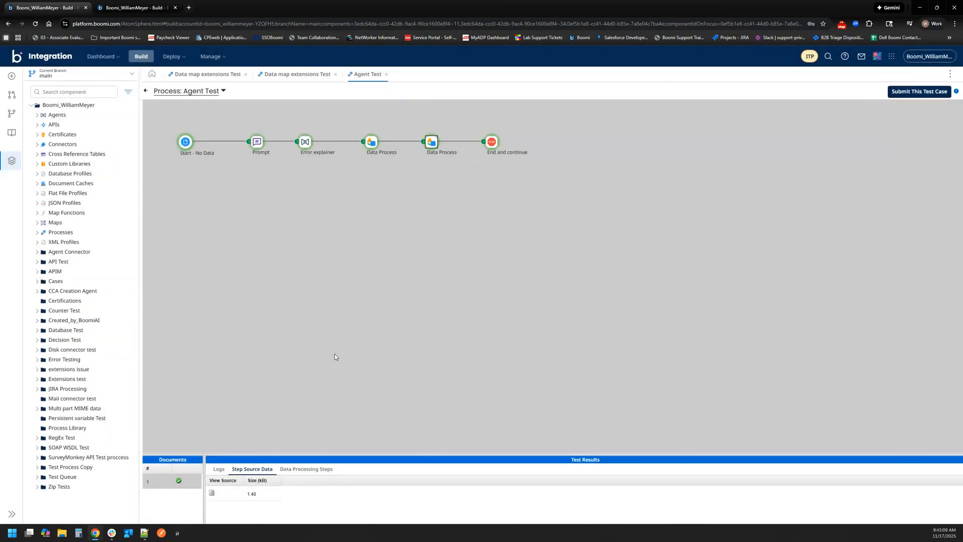
pyautogui.click(212, 492)
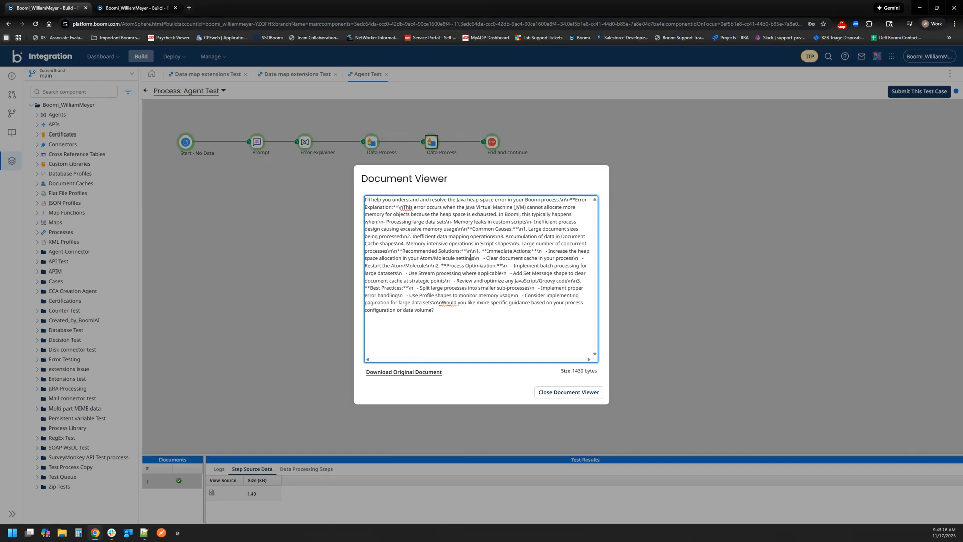
pyautogui.moveTo(467, 252); pyautogui.dragTo(479, 251)
pyautogui.click(550, 393)
# - Read through the final formatted agent response in the End and continue step's source document, and close the viewer
pyautogui.click(491, 150)
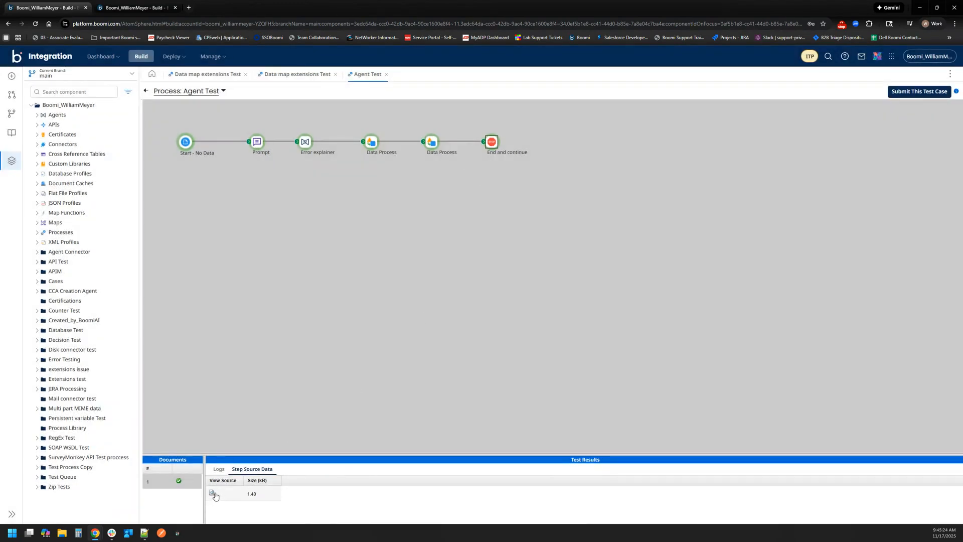
pyautogui.click(211, 492)
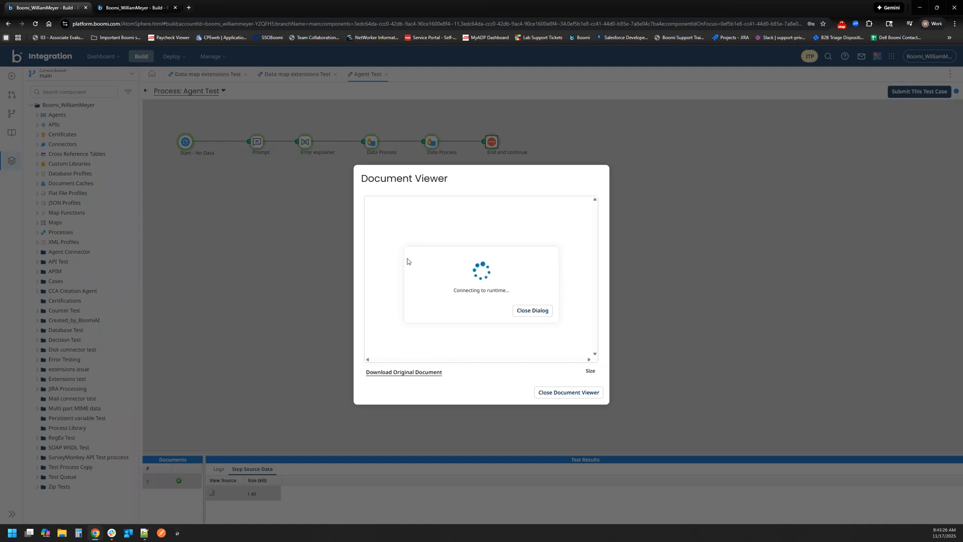
pyautogui.scroll(3, 418, 235)
pyautogui.scroll(-3, 408, 273)
pyautogui.scroll(5, 411, 290)
pyautogui.scroll(-5, 416, 301)
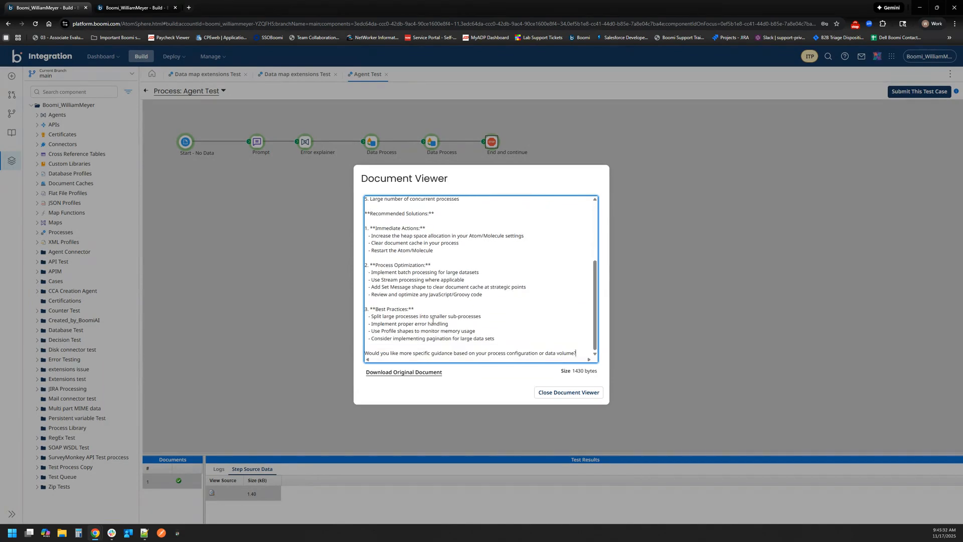
pyautogui.click(567, 393)
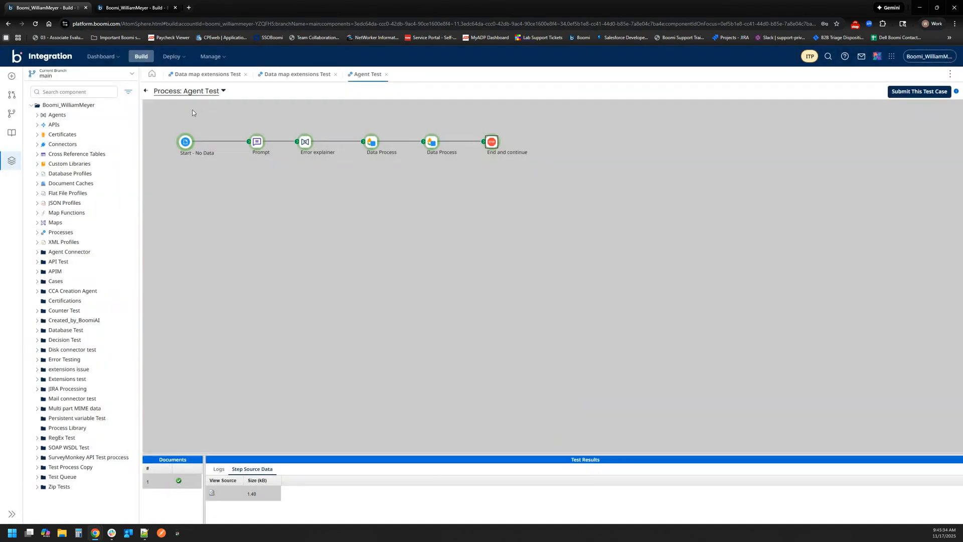
# - Return to the process canvas and review the first Data Process step's Search/Replace expression and replacement, leaving them unchanged
pyautogui.click(146, 90)
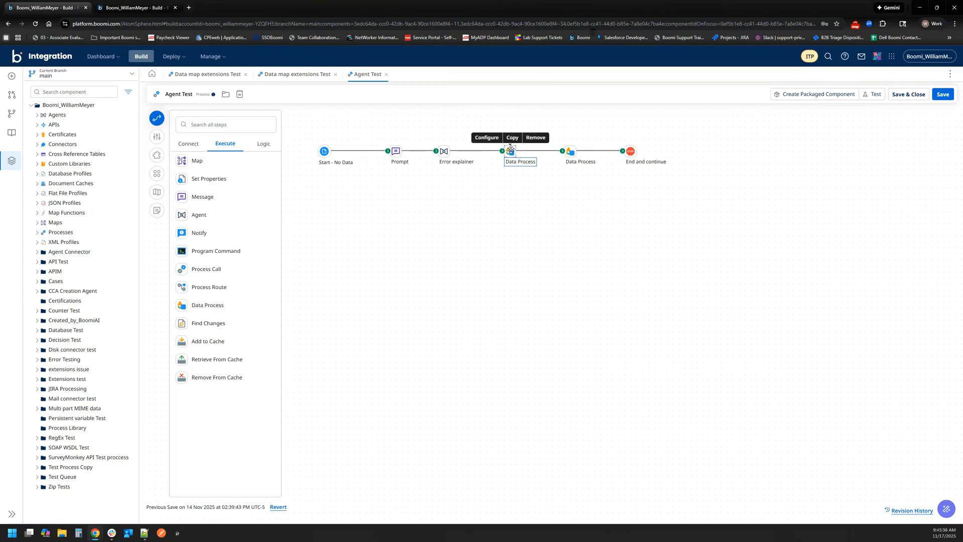
pyautogui.doubleClick(510, 151)
pyautogui.click(797, 268)
pyautogui.click(795, 250)
pyautogui.moveTo(801, 250); pyautogui.dragTo(940, 252)
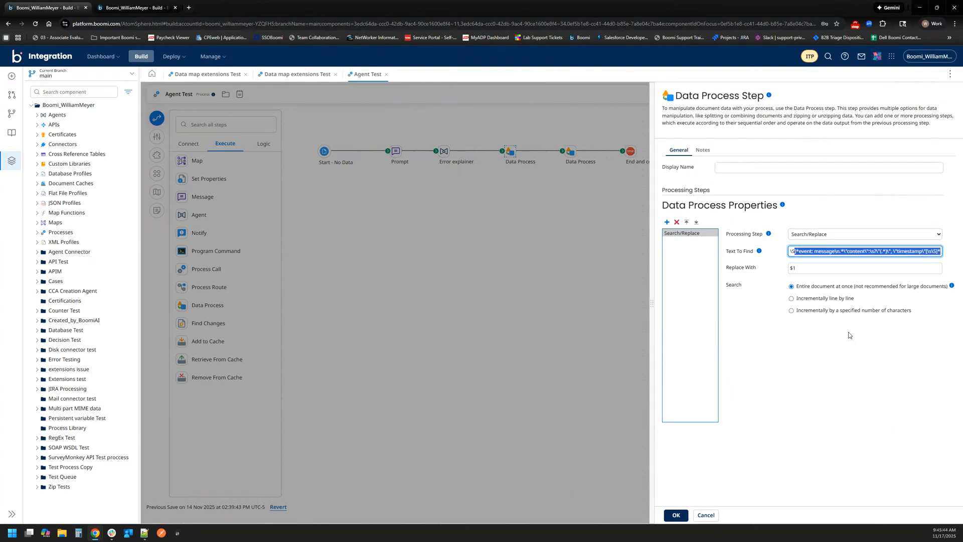
pyautogui.click(746, 402)
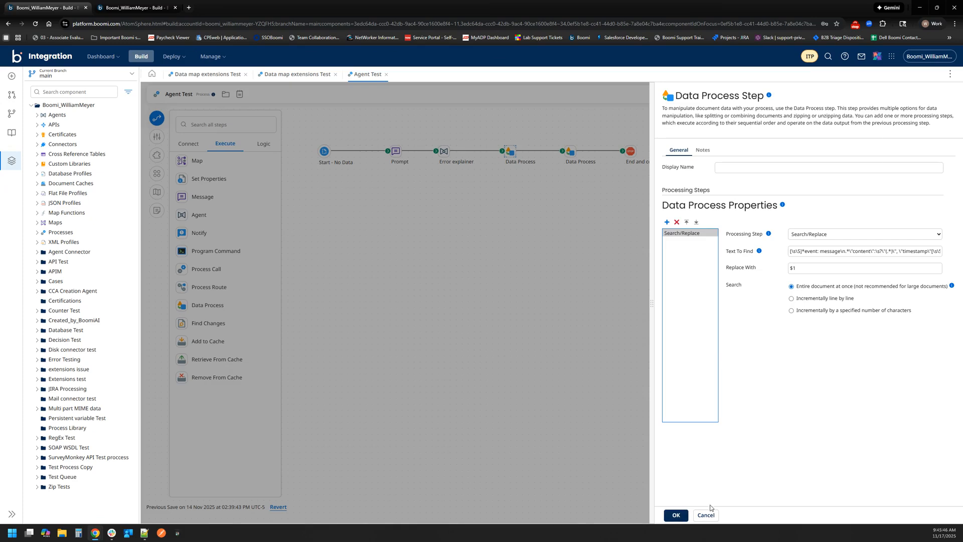
pyautogui.click(705, 515)
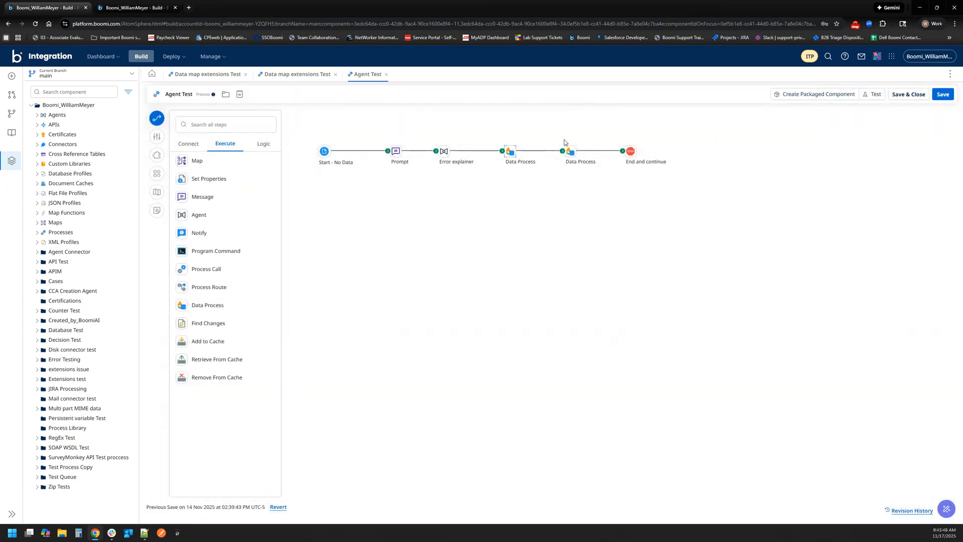
# - Review the Search/Replace settings of the second Data Process step, and cancel out without changes
pyautogui.moveTo(571, 151)
pyautogui.mouseDown()
pyautogui.moveTo(564, 196)
pyautogui.moveTo(560, 169)
pyautogui.moveTo(572, 151)
pyautogui.mouseUp()
pyautogui.doubleClick(572, 151)
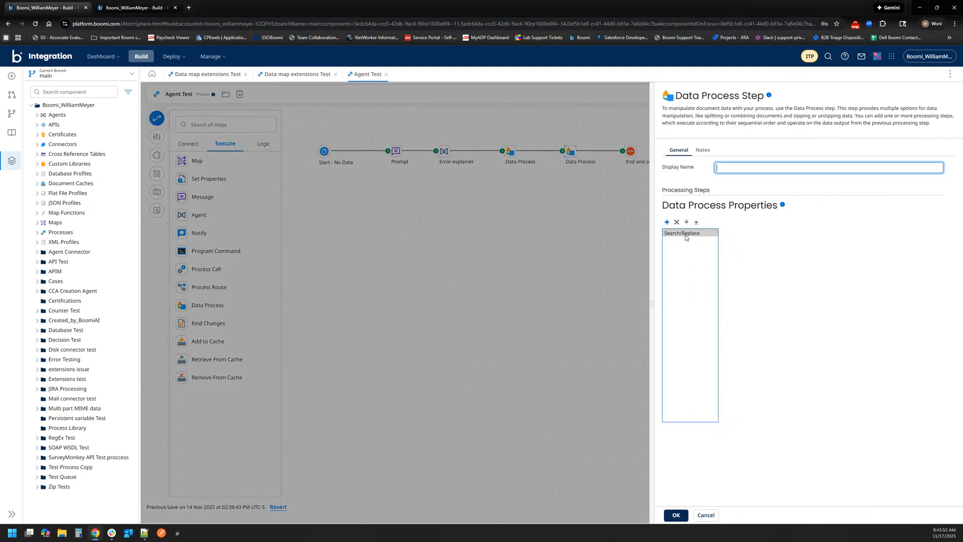
pyautogui.click(805, 251)
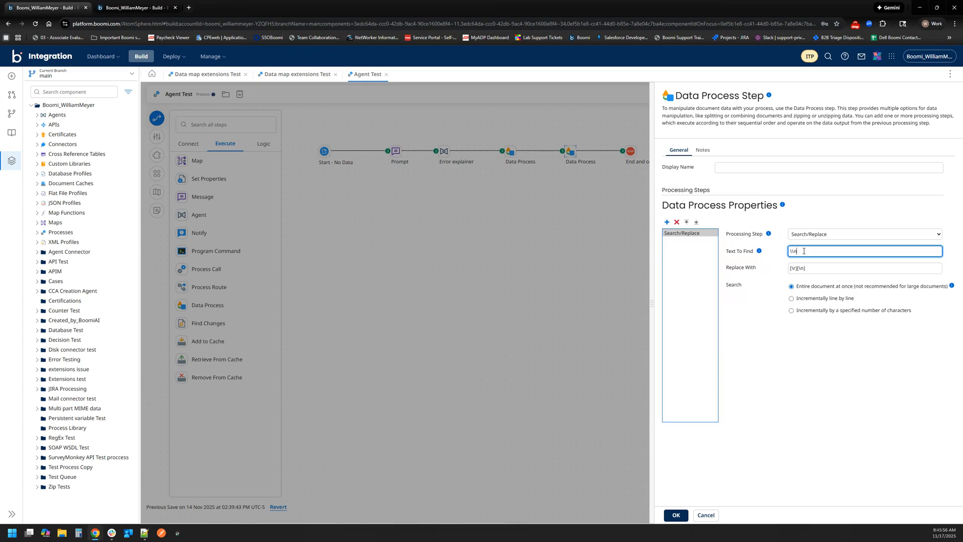
pyautogui.click(822, 268)
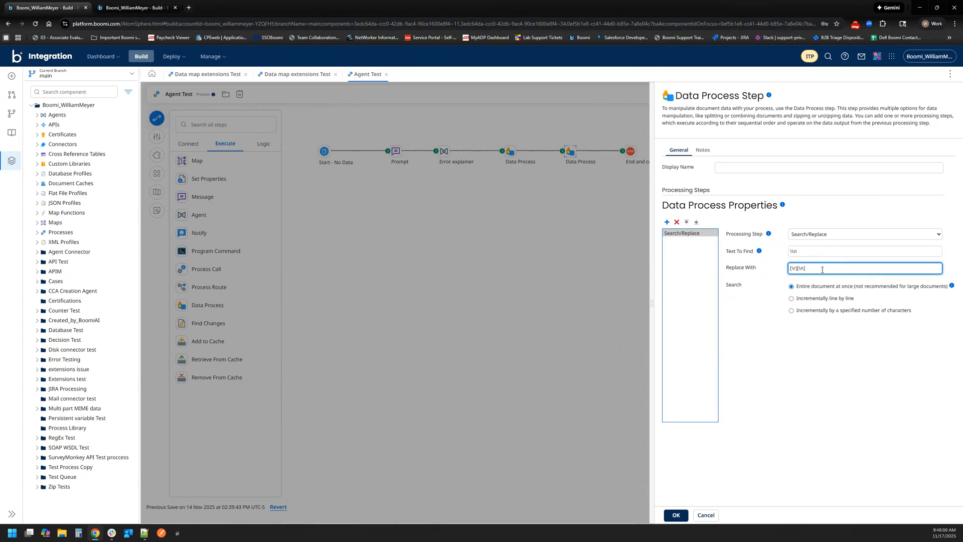
pyautogui.click(829, 409)
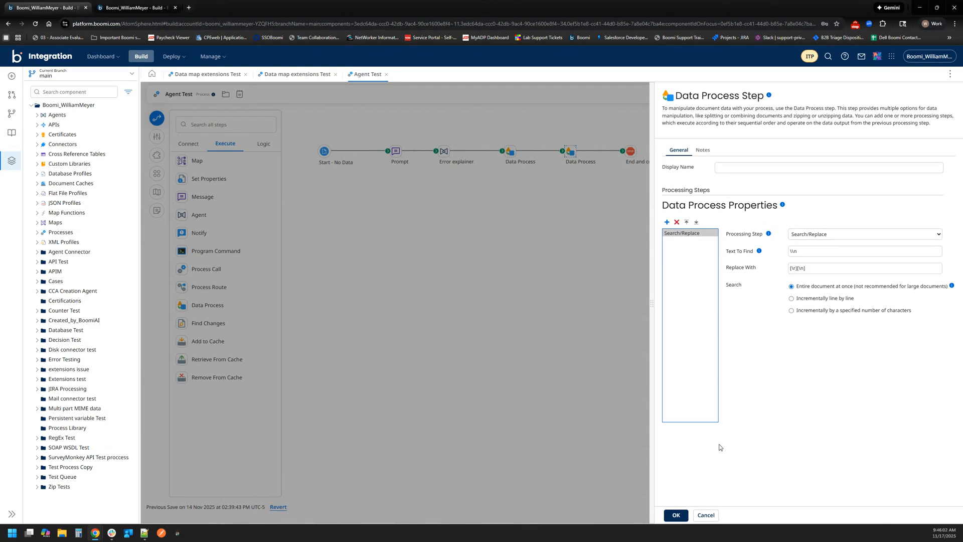
pyautogui.click(706, 515)
# - Review the Error explainer agent step's BoomiTroubleshooter configuration, and close it without changes
pyautogui.moveTo(446, 151)
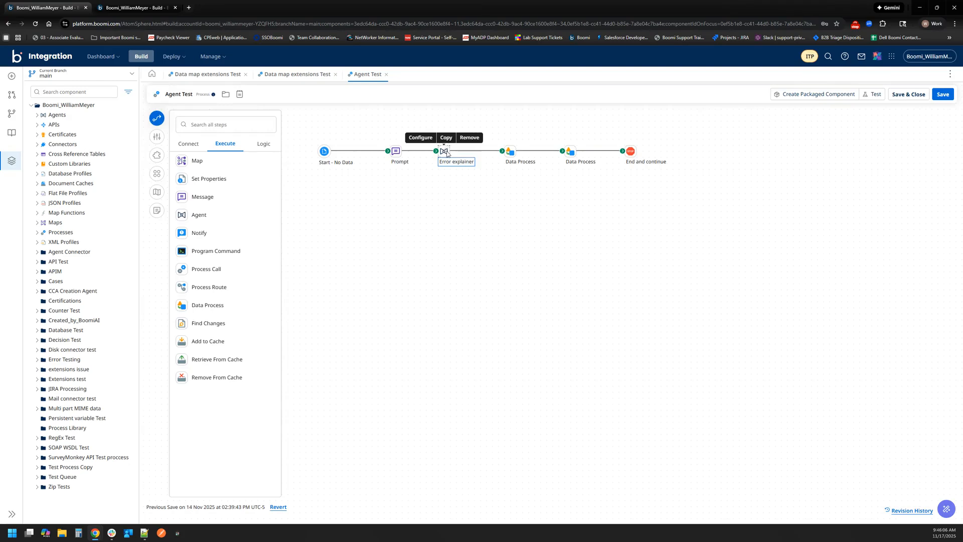
pyautogui.doubleClick(446, 151)
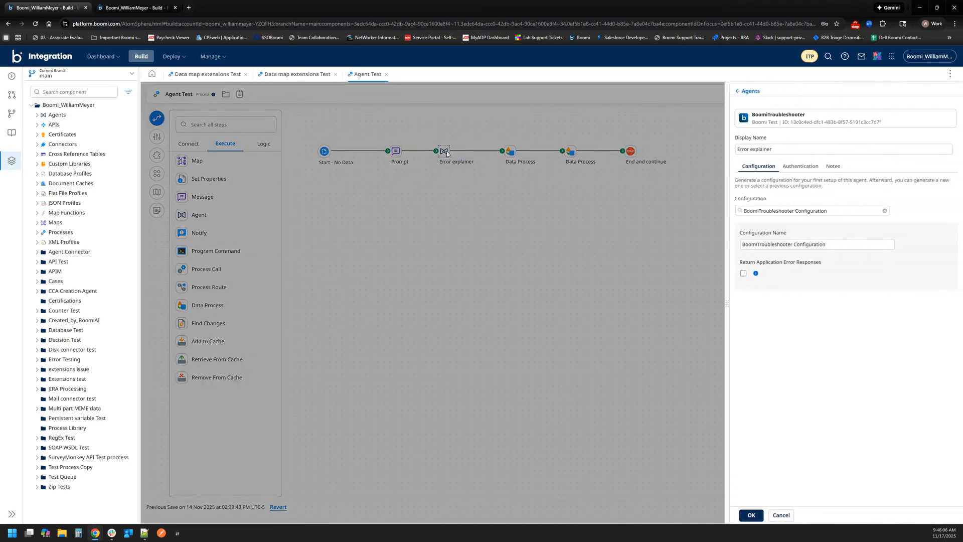
pyautogui.click(784, 248)
pyautogui.click(466, 197)
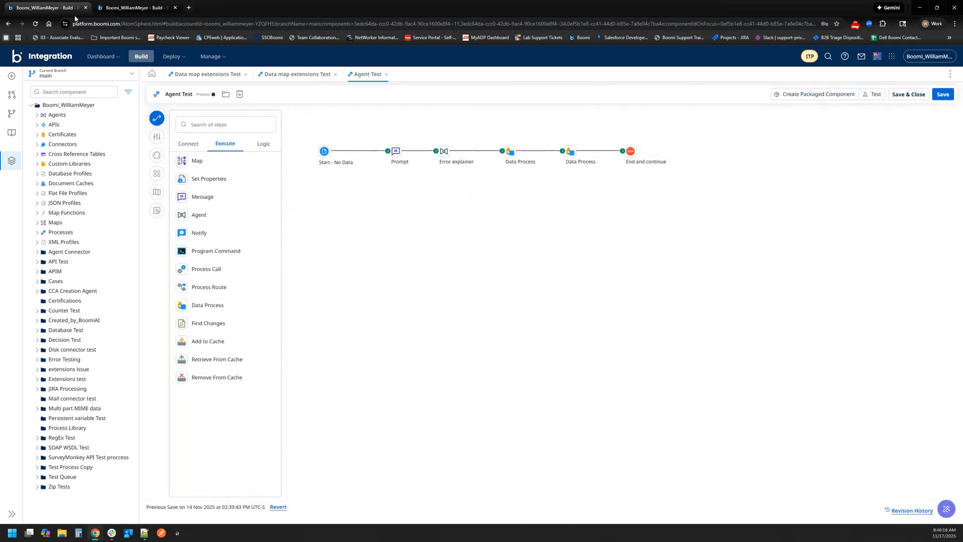
# - Open Agentstudio and have Agent Designer generate a new agent from the goal "explain error messages"
pyautogui.click(876, 57)
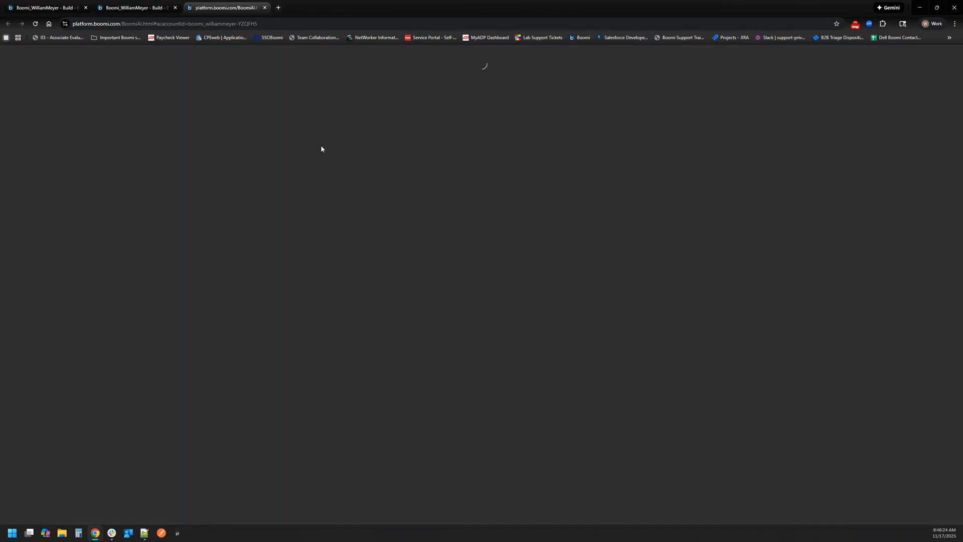
pyautogui.click(391, 177)
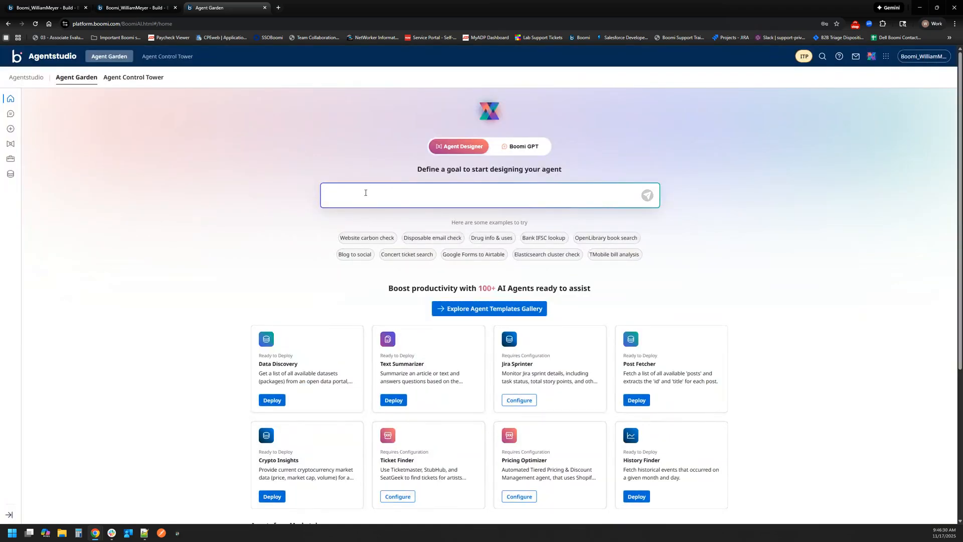
pyautogui.write('explain error messages')
pyautogui.click(646, 197)
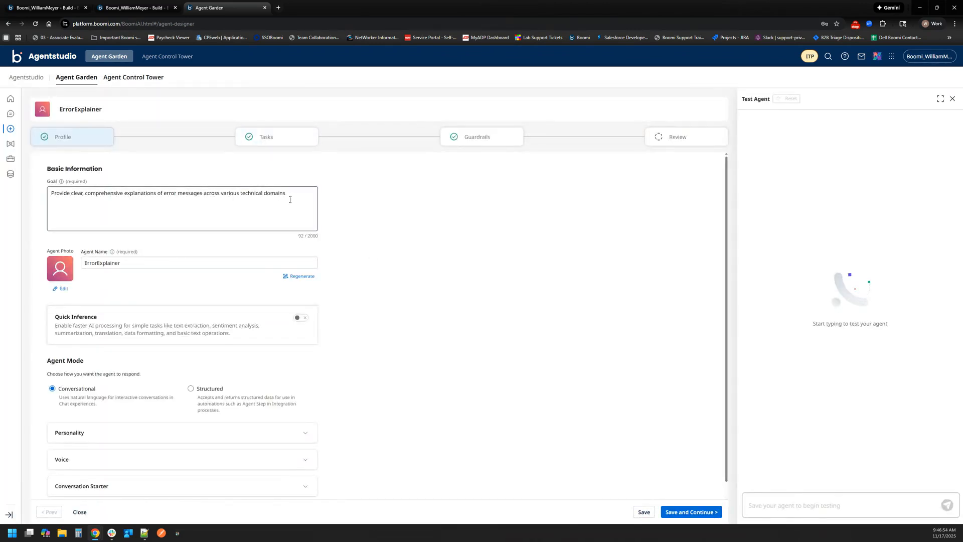
# - Review the generated agent's goal text and agent name in the profile's basic information
pyautogui.moveTo(296, 195); pyautogui.dragTo(36, 210)
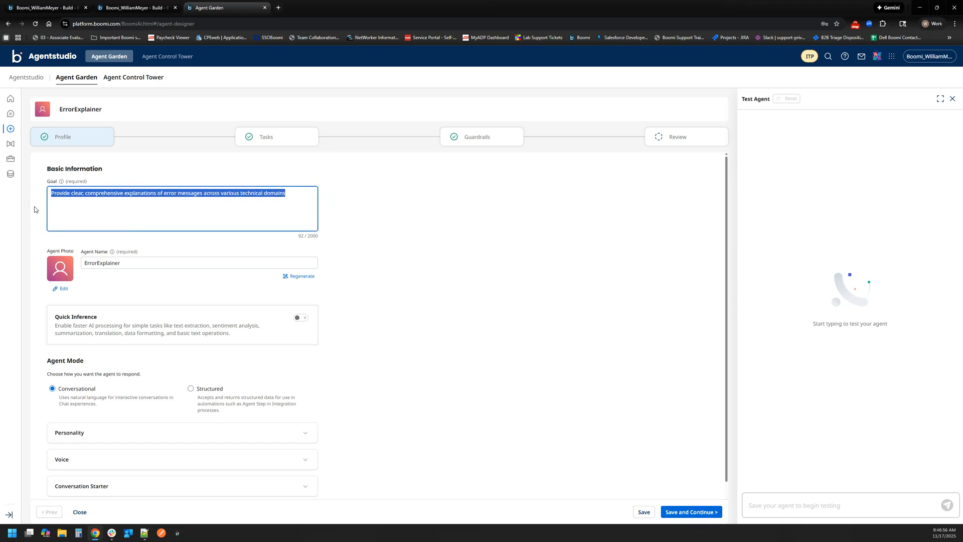
pyautogui.click(60, 205)
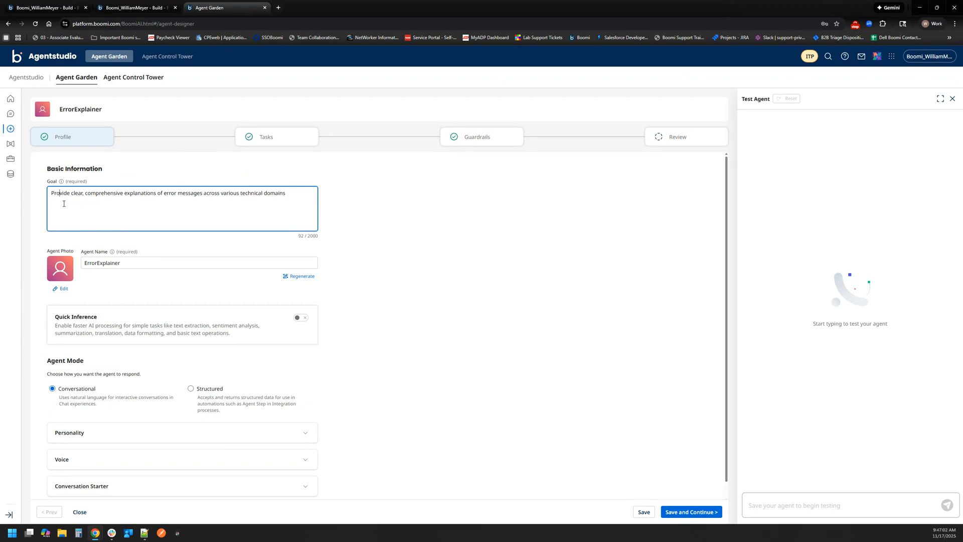
pyautogui.moveTo(50, 195); pyautogui.dragTo(292, 197)
pyautogui.click(292, 197)
pyautogui.click(211, 262)
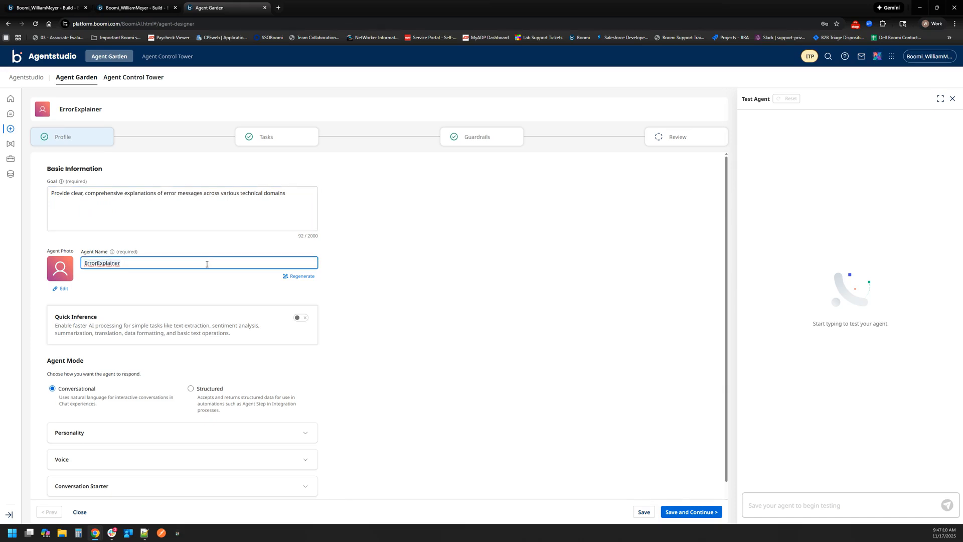
# - Rename the generated agent as Test
pyautogui.write('Test')
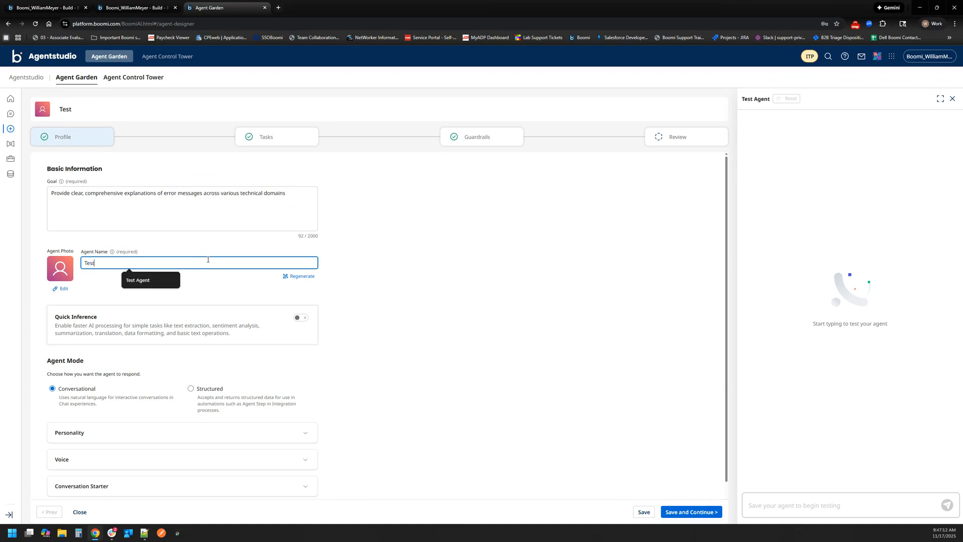
pyautogui.click(385, 286)
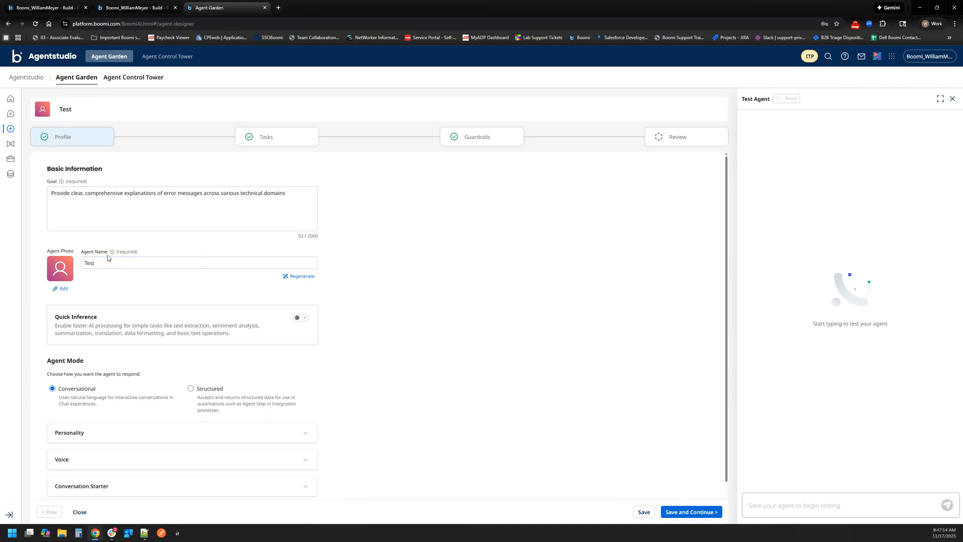
# - Review the agent's Personality, Voice and Conversation Starter settings in the profile
pyautogui.scroll(-1, 377, 398)
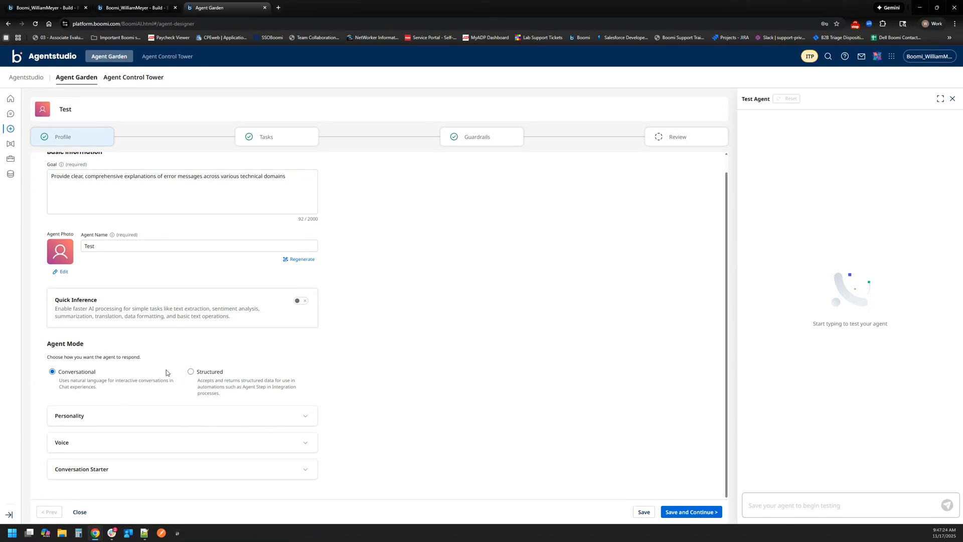
pyautogui.click(135, 423)
pyautogui.scroll(-3, 210, 389)
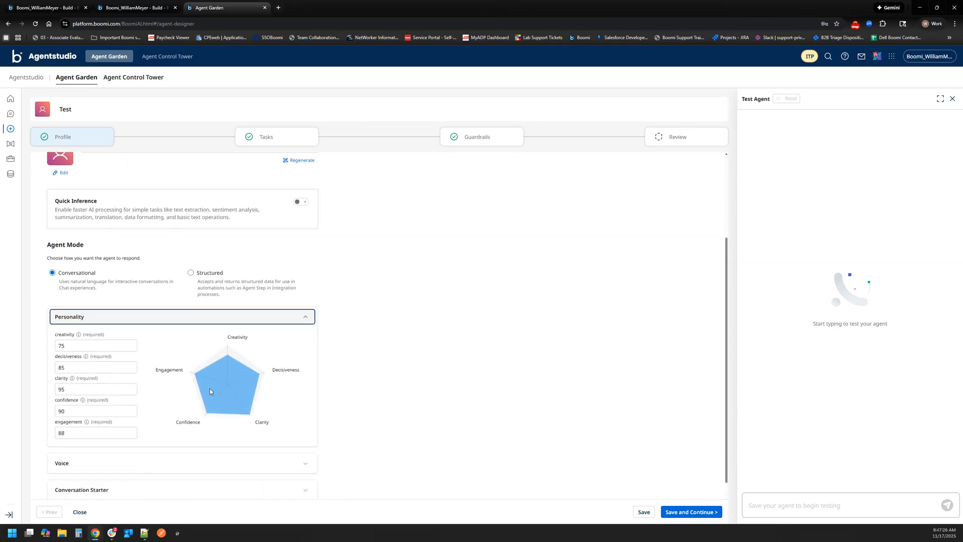
pyautogui.click(182, 450)
pyautogui.scroll(-1, 211, 447)
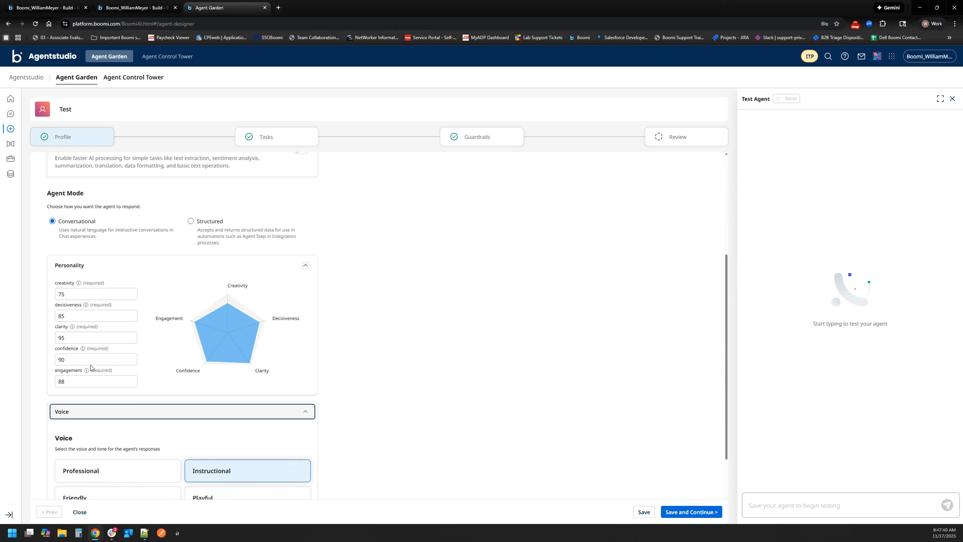
pyautogui.scroll(-2, 383, 381)
pyautogui.click(284, 469)
pyautogui.scroll(-2, 421, 449)
pyautogui.scroll(6, 401, 441)
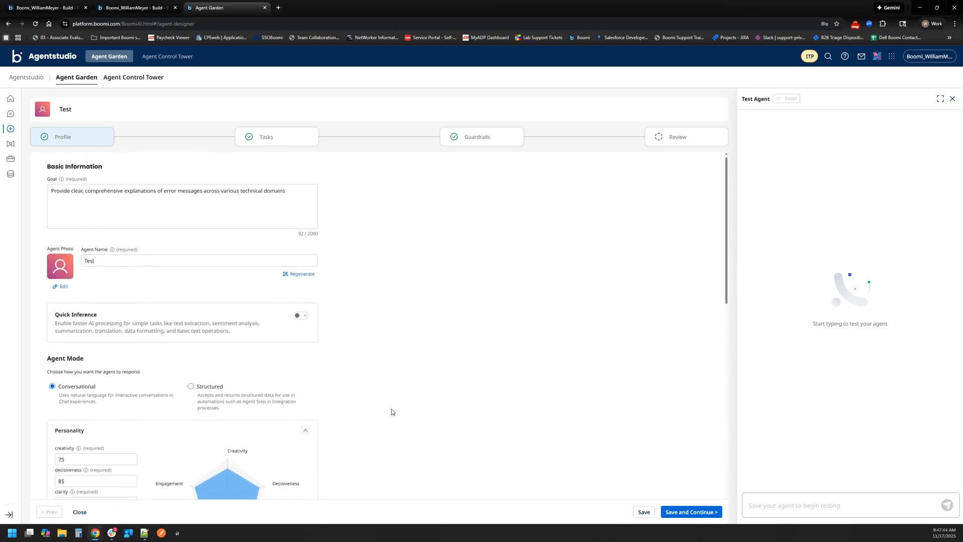
# - Save the profile, review the Error Message Analysis task's description and instructions, and cancel out without changes
pyautogui.click(717, 513)
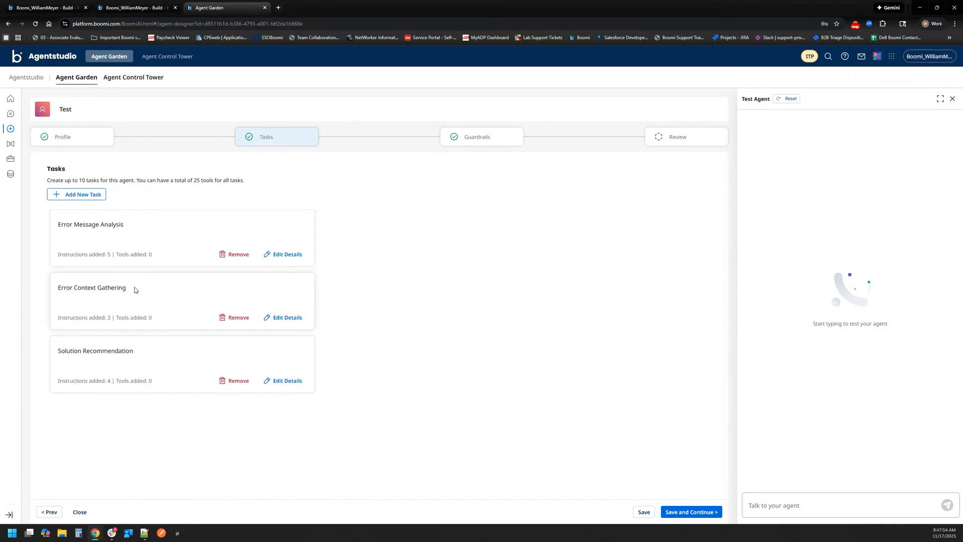
pyautogui.click(281, 256)
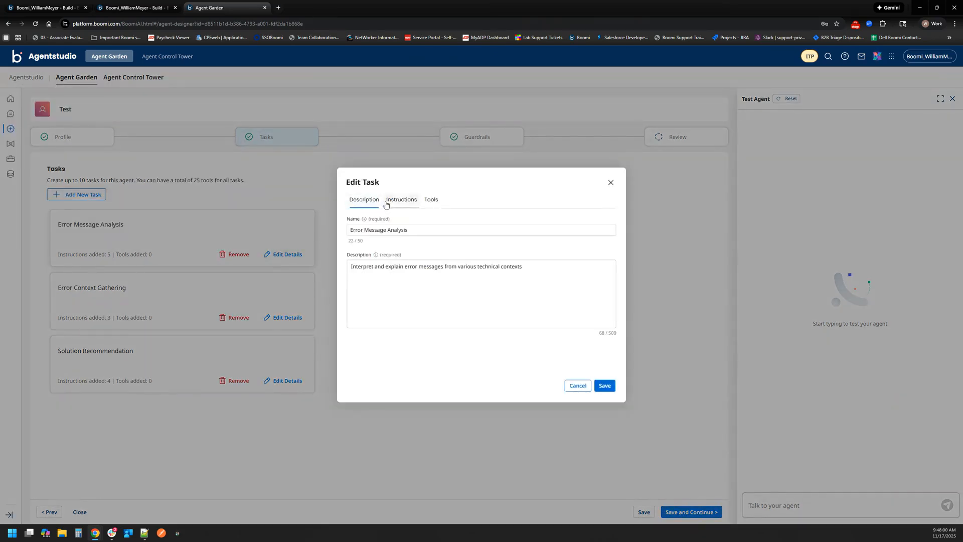
pyautogui.click(401, 199)
pyautogui.scroll(-2, 430, 277)
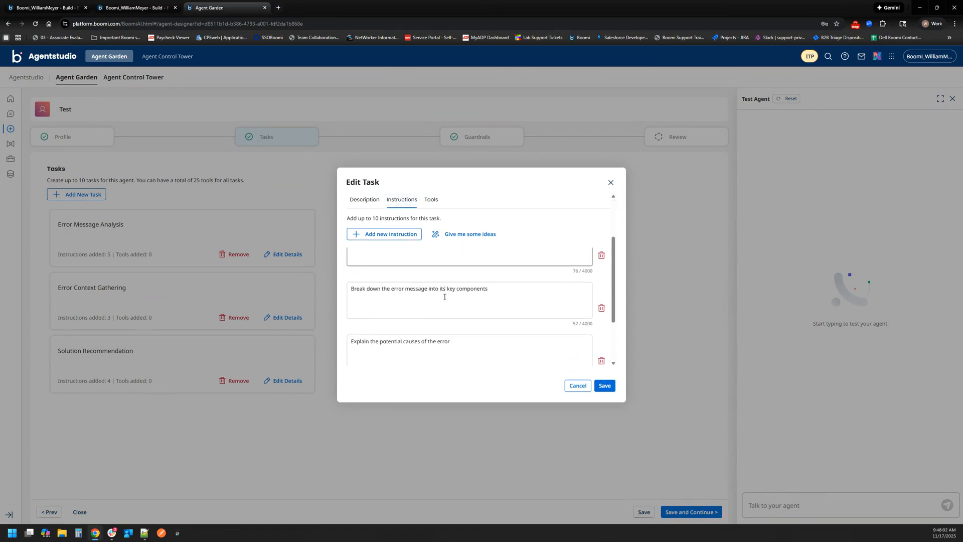
pyautogui.scroll(-2, 445, 306)
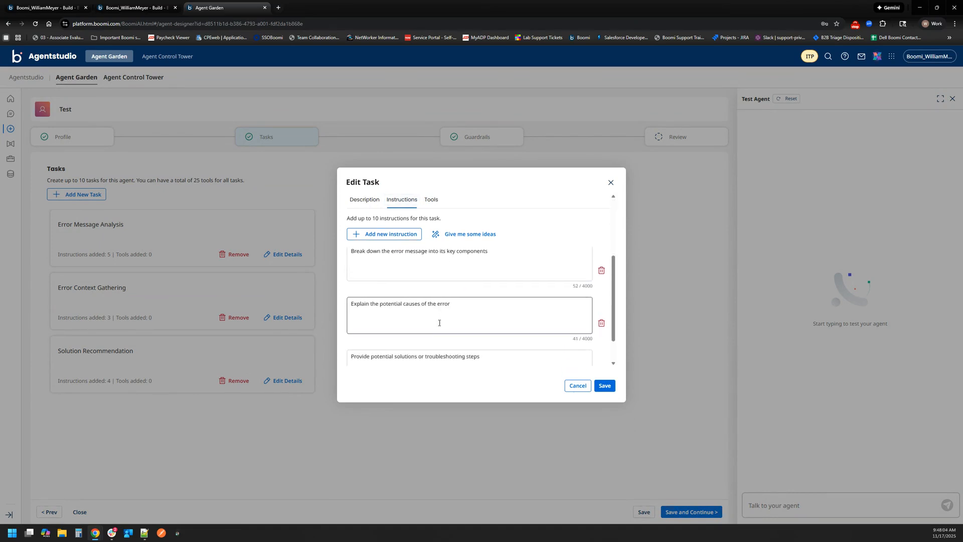
pyautogui.click(578, 386)
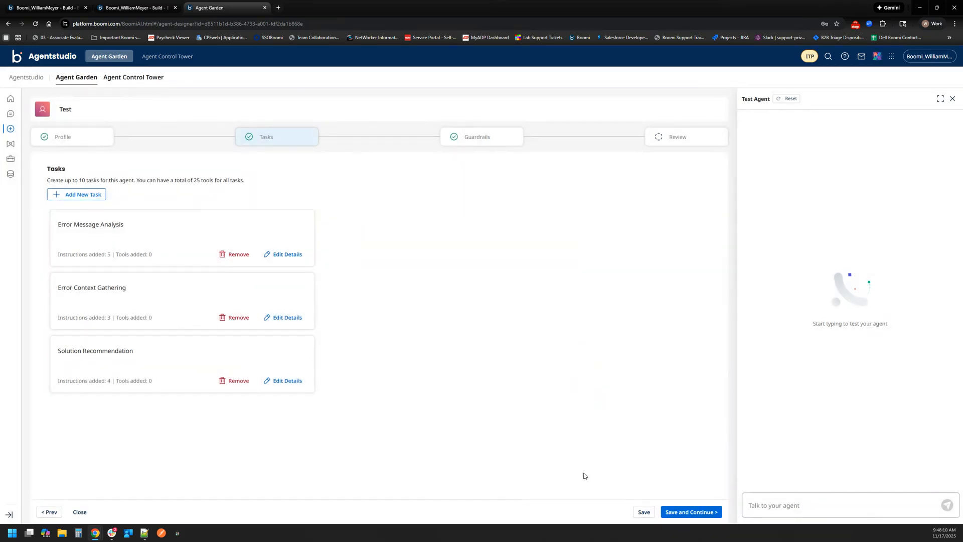
# - Save the tasks, review the description and sample phrases of the Ethical Error Handling denied topic, and cancel out without changes
pyautogui.click(677, 512)
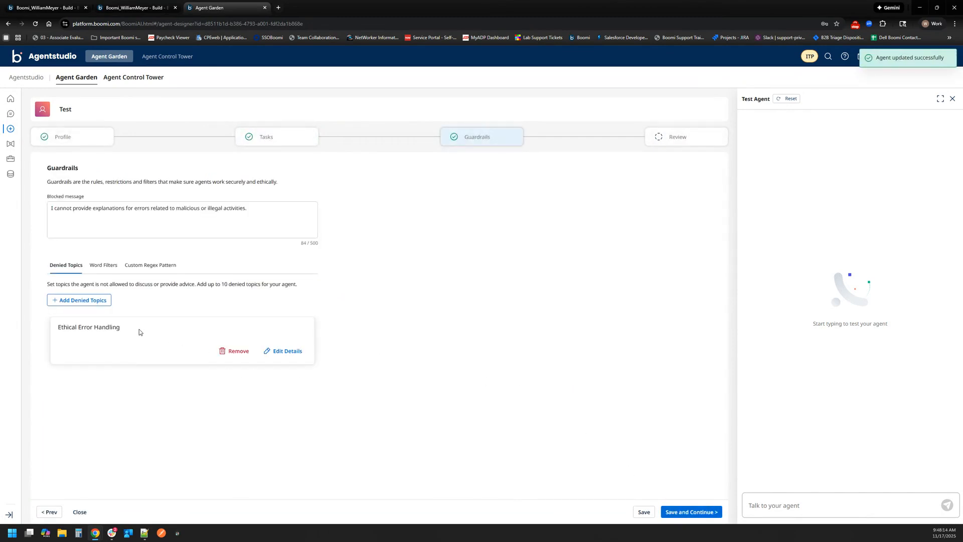
pyautogui.click(293, 355)
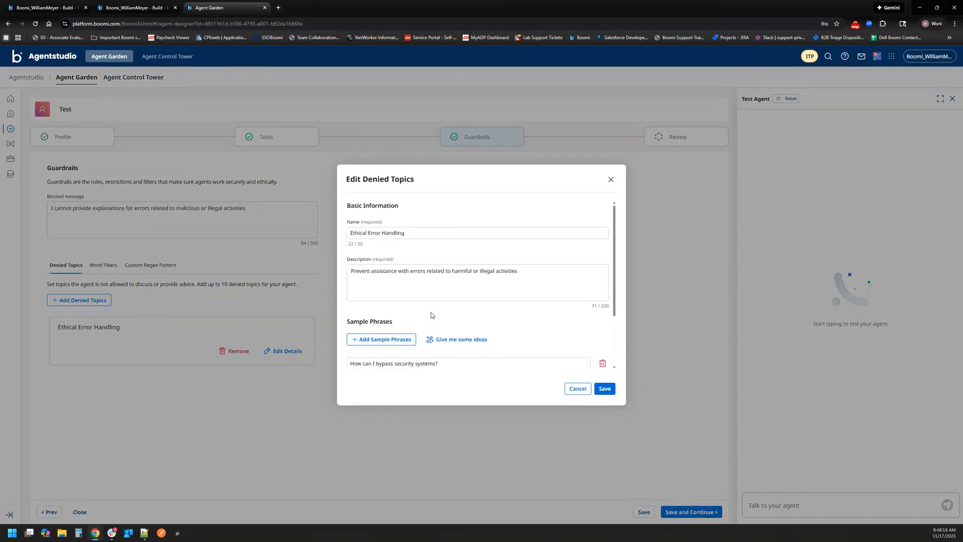
pyautogui.scroll(-1, 432, 313)
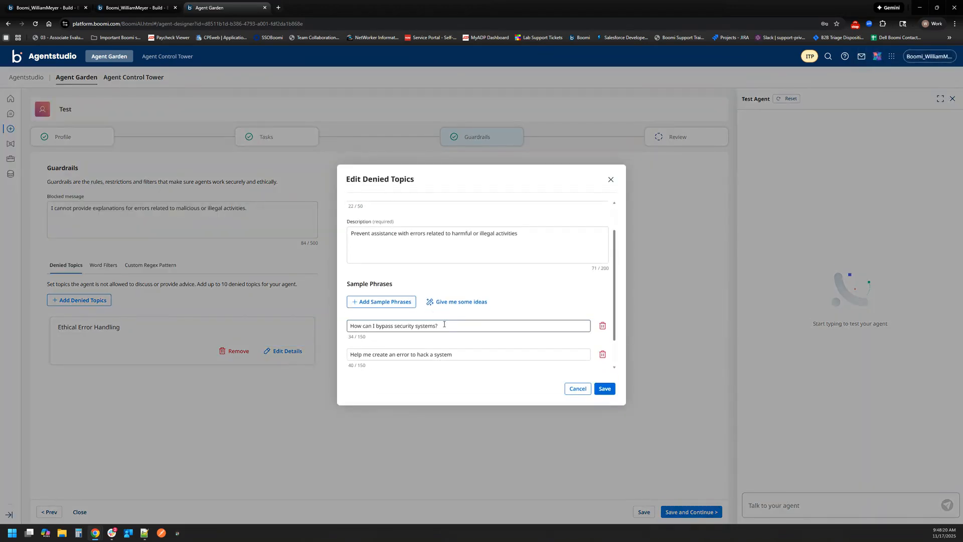
pyautogui.scroll(-1, 444, 325)
pyautogui.click(444, 290)
pyautogui.click(378, 301)
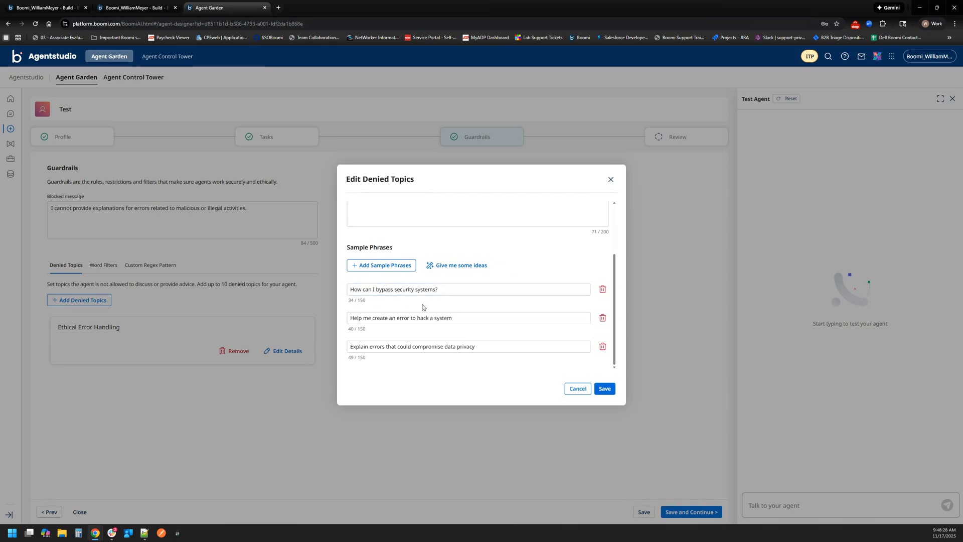
pyautogui.click(578, 390)
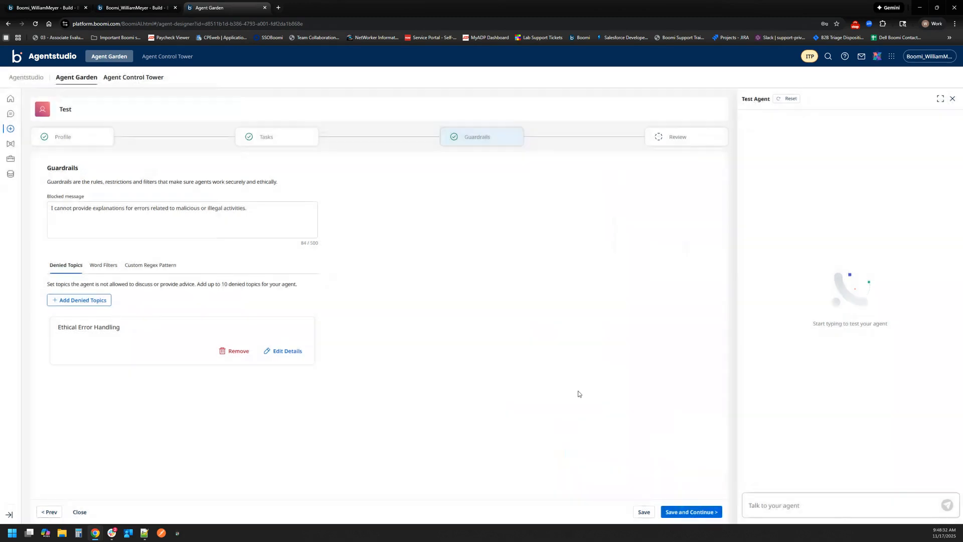
# - Save the guardrails, check the agent's profile and task summary, and deploy the Test agent
pyautogui.click(678, 513)
pyautogui.scroll(-7, 432, 341)
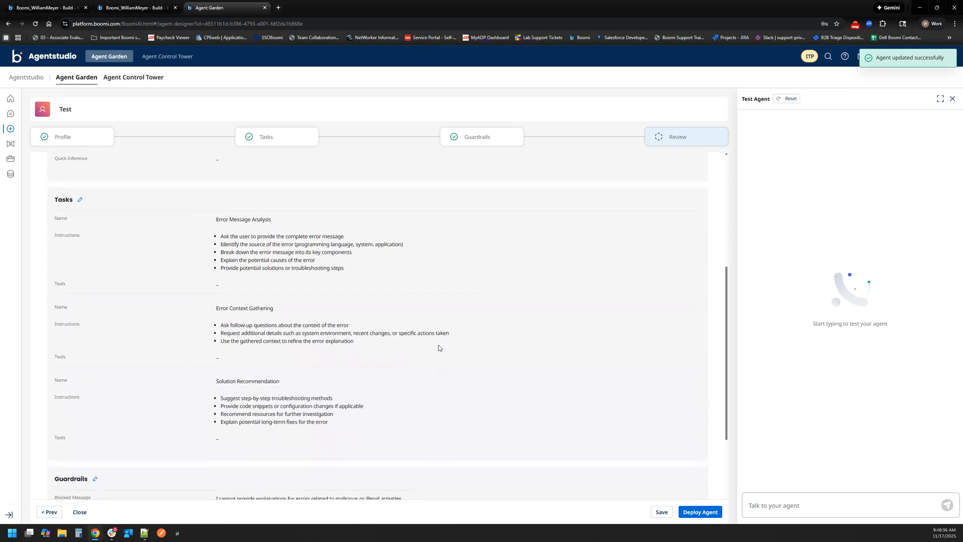
pyautogui.scroll(7, 461, 368)
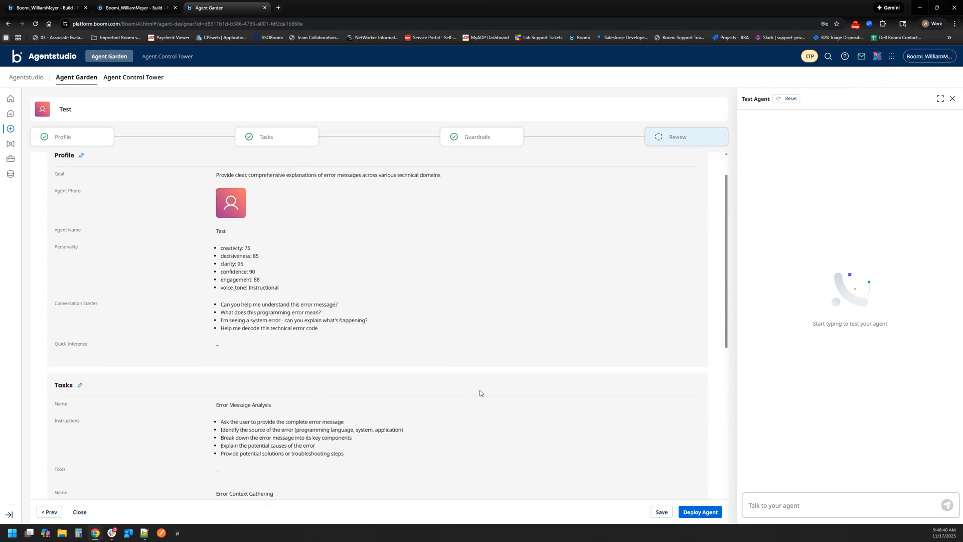
pyautogui.click(704, 517)
pyautogui.click(556, 324)
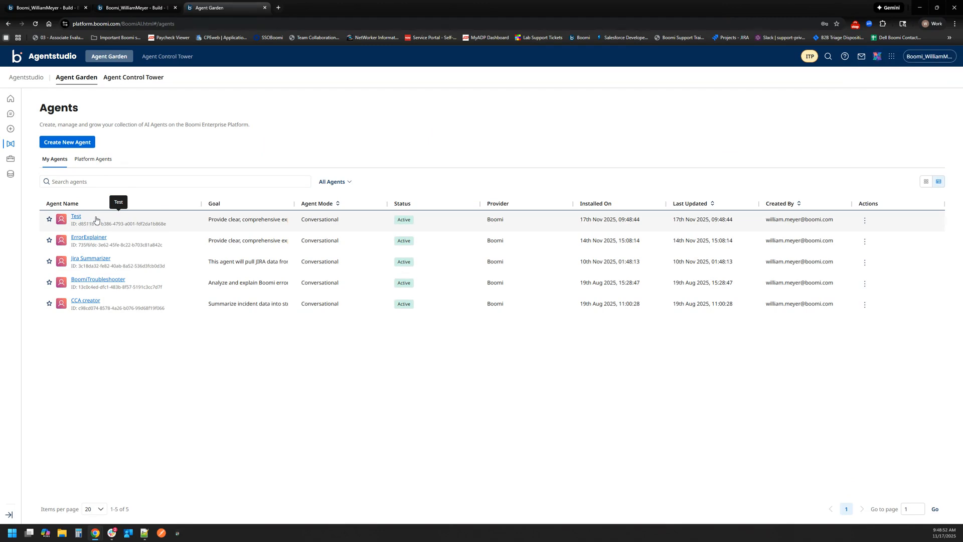
# - Look over the platform agents and the list of own agents
pyautogui.click(88, 162)
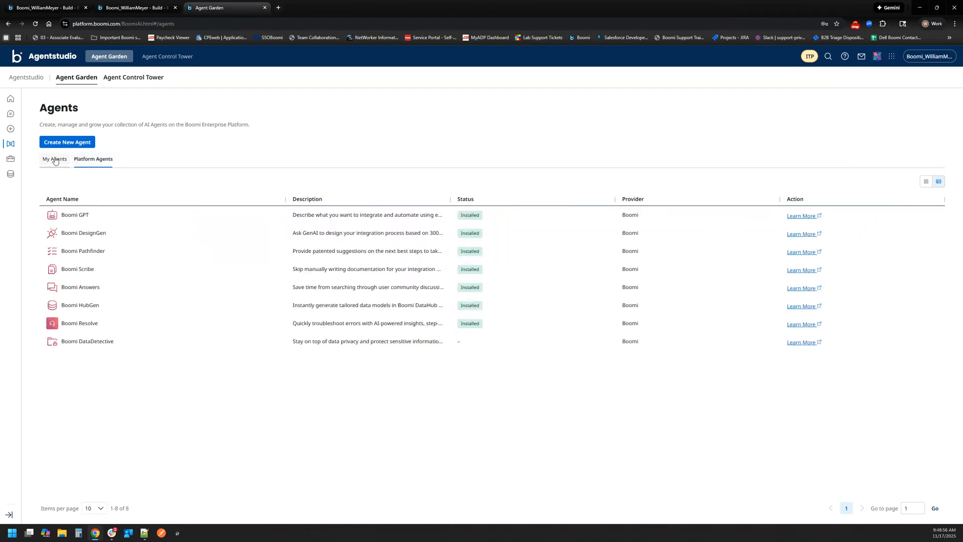
pyautogui.click(55, 160)
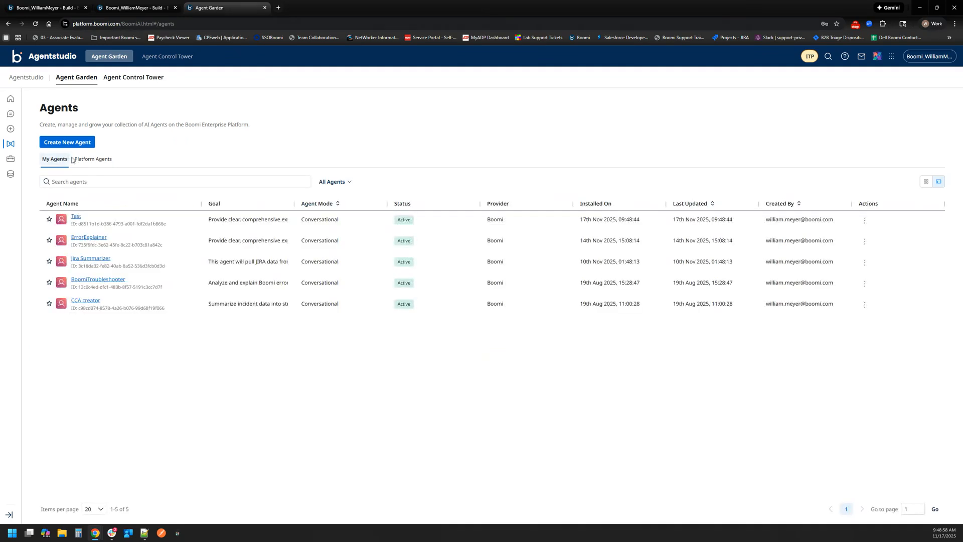
pyautogui.click(78, 159)
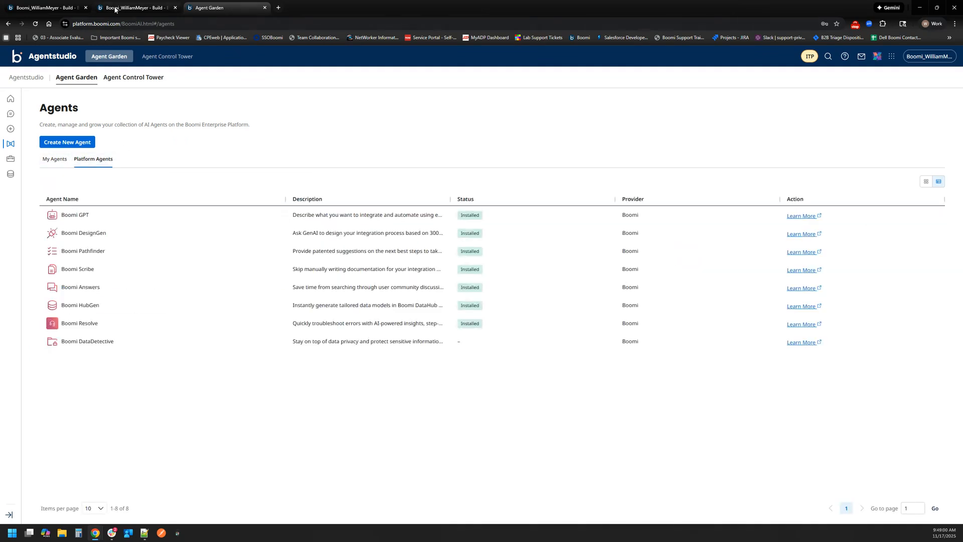
# - Switch to the Agent Test process in Boomi Integration and add a new Agent step below the Error explainer step
pyautogui.click(74, 5)
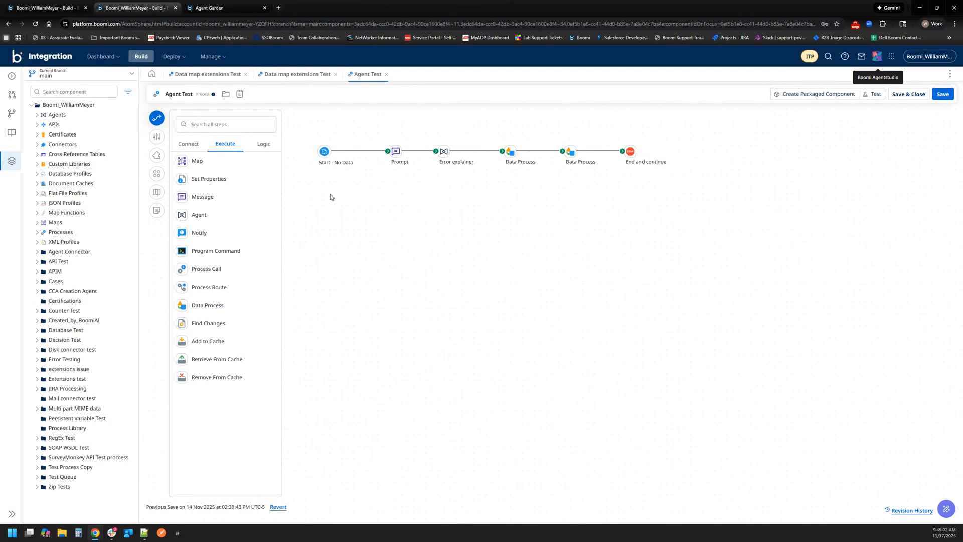
pyautogui.moveTo(201, 213); pyautogui.dragTo(483, 213)
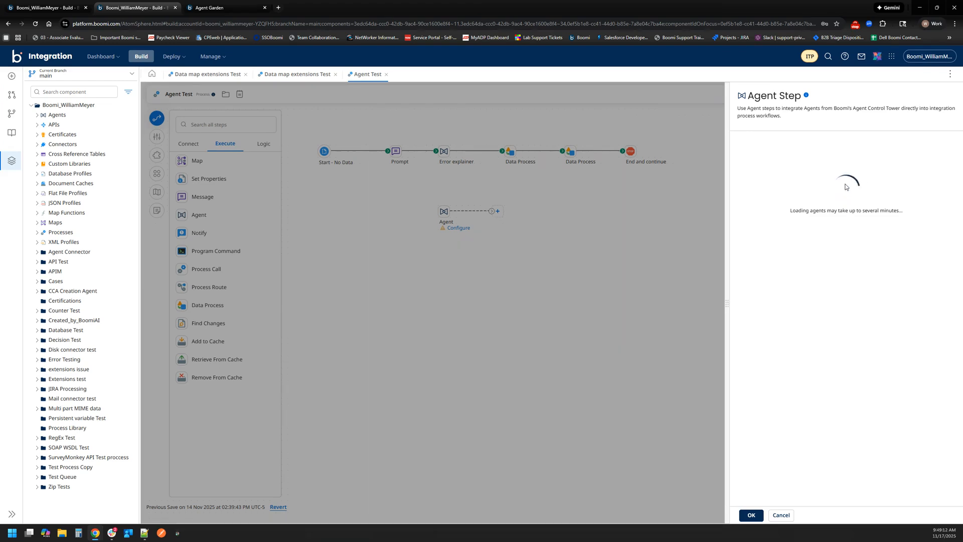
# - Return to Agentstudio and look through its sources, tools, platform agents and own agents
pyautogui.click(232, 6)
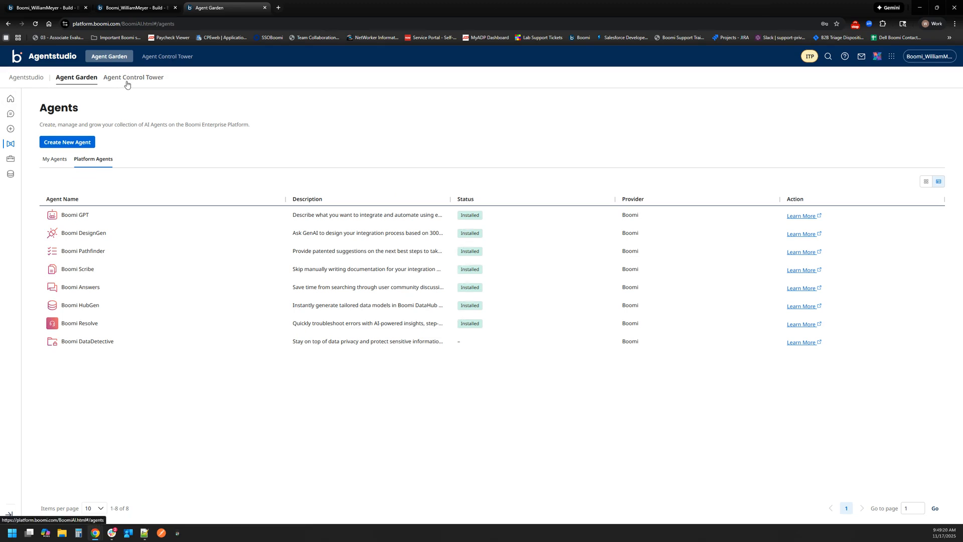
pyautogui.click(10, 176)
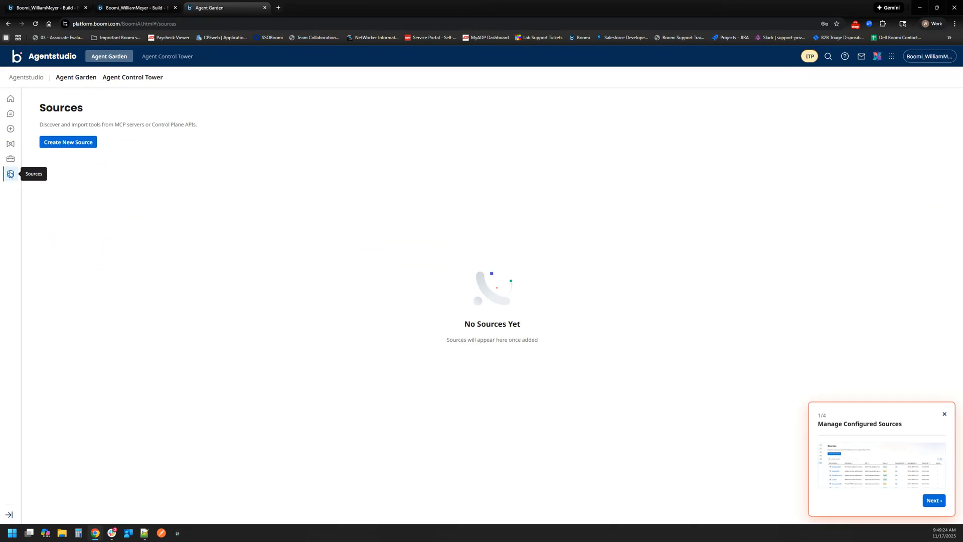
pyautogui.click(10, 159)
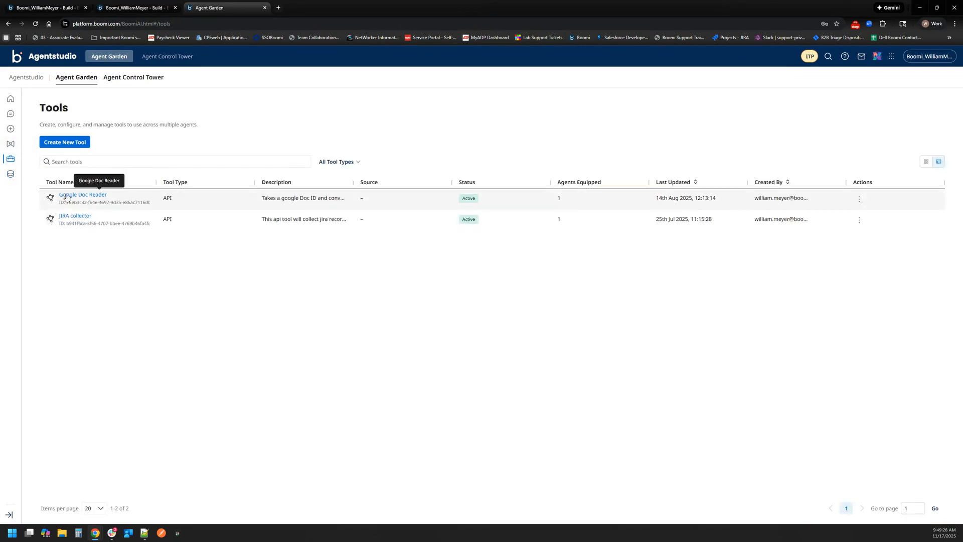
pyautogui.click(11, 144)
pyautogui.click(90, 159)
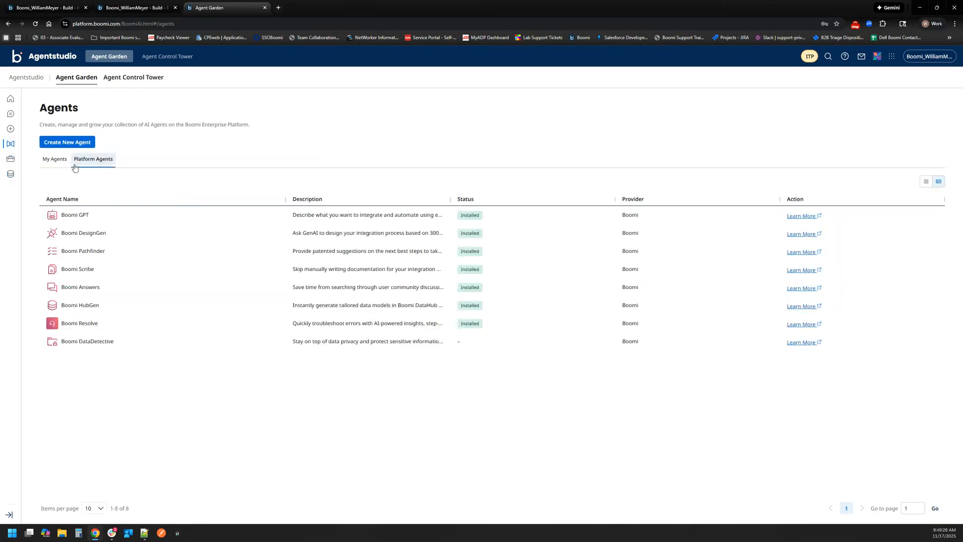
pyautogui.click(55, 160)
# - Return to the Agent Test process, choose BoomiTroubleshooter for the new Agent step, and generate a configuration for it
pyautogui.moveTo(150, 8); pyautogui.dragTo(226, 7)
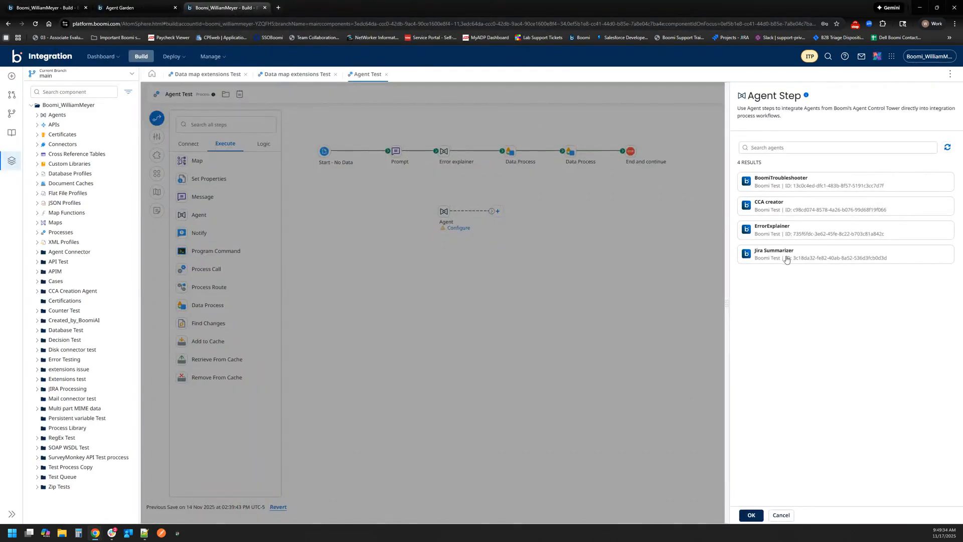
pyautogui.click(767, 186)
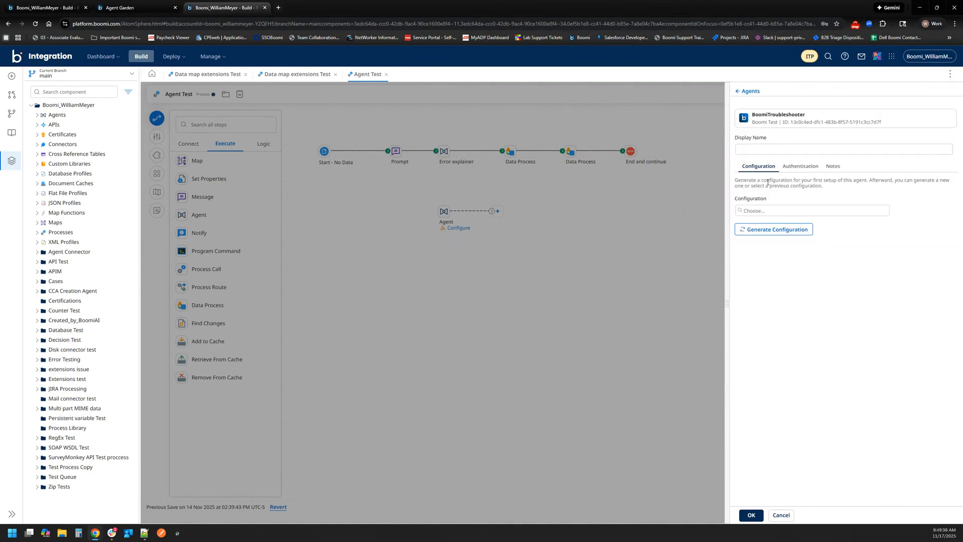
pyautogui.click(760, 235)
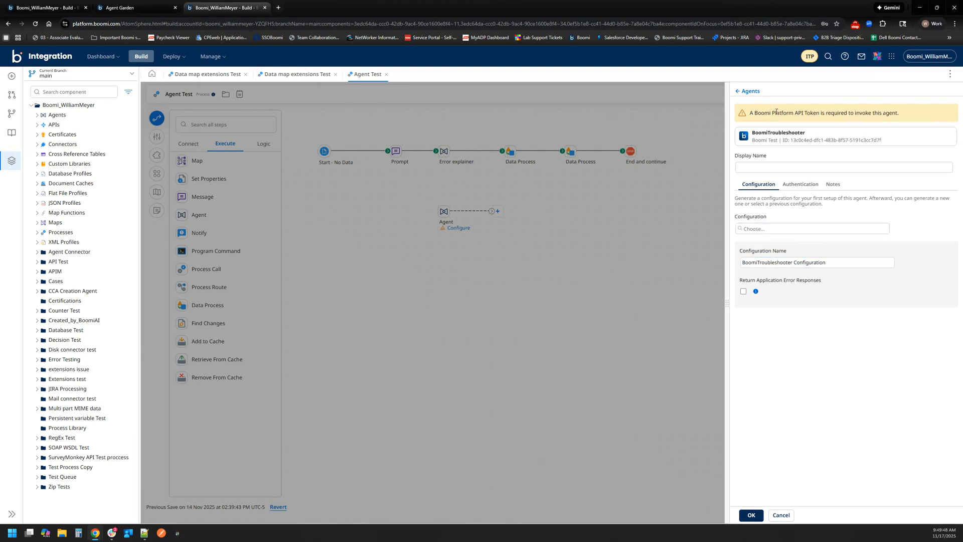
# - Examine the platform API token requirement and the authentication settings of the new Agent step
pyautogui.moveTo(782, 114); pyautogui.dragTo(884, 120)
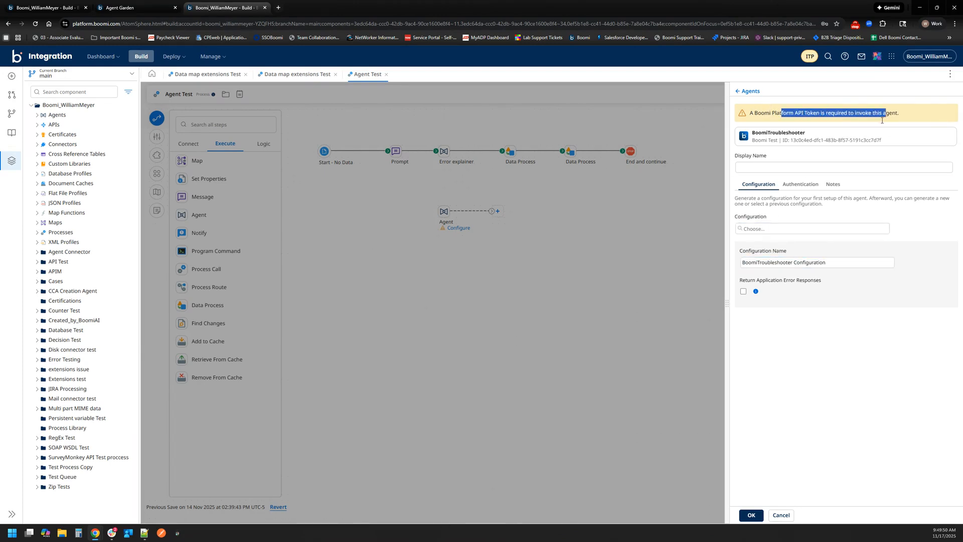
pyautogui.click(880, 119)
pyautogui.click(829, 173)
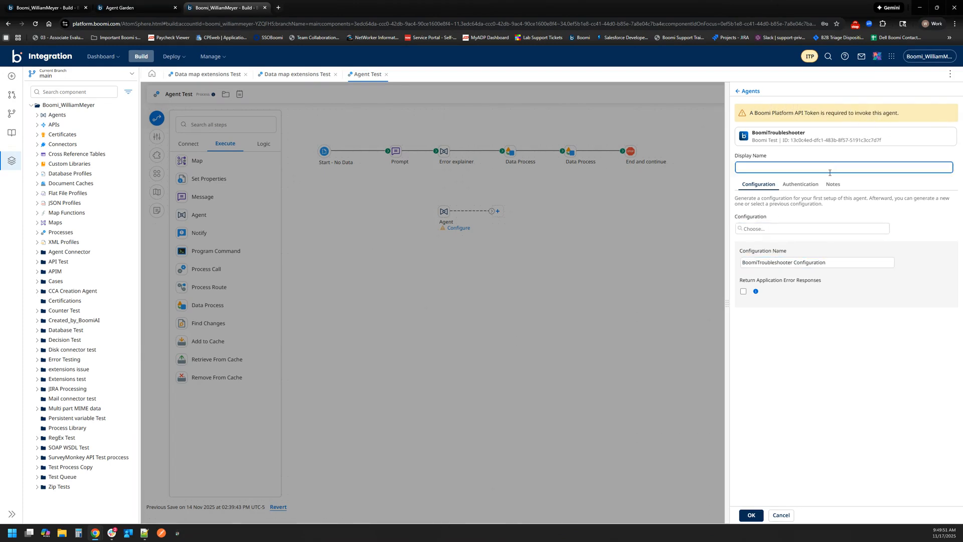
pyautogui.click(801, 187)
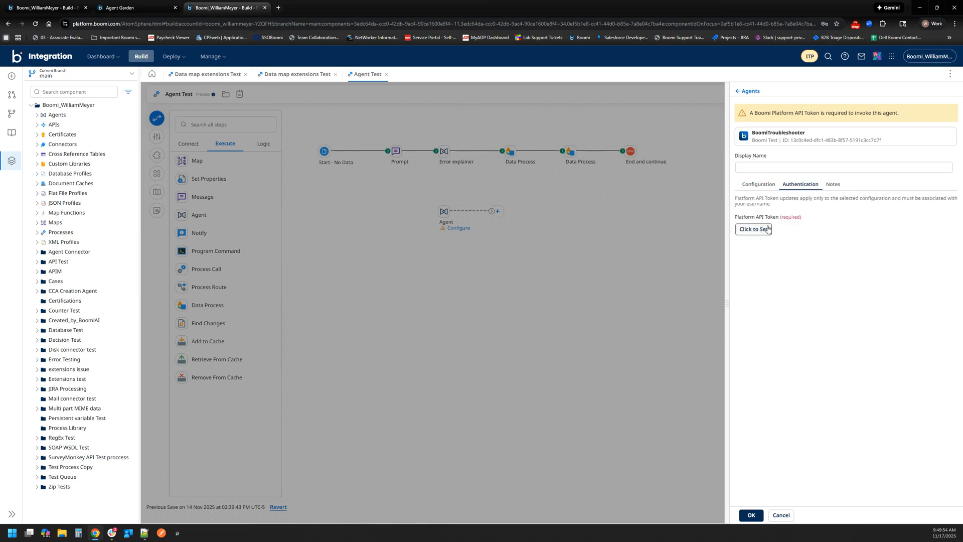
pyautogui.click(766, 189)
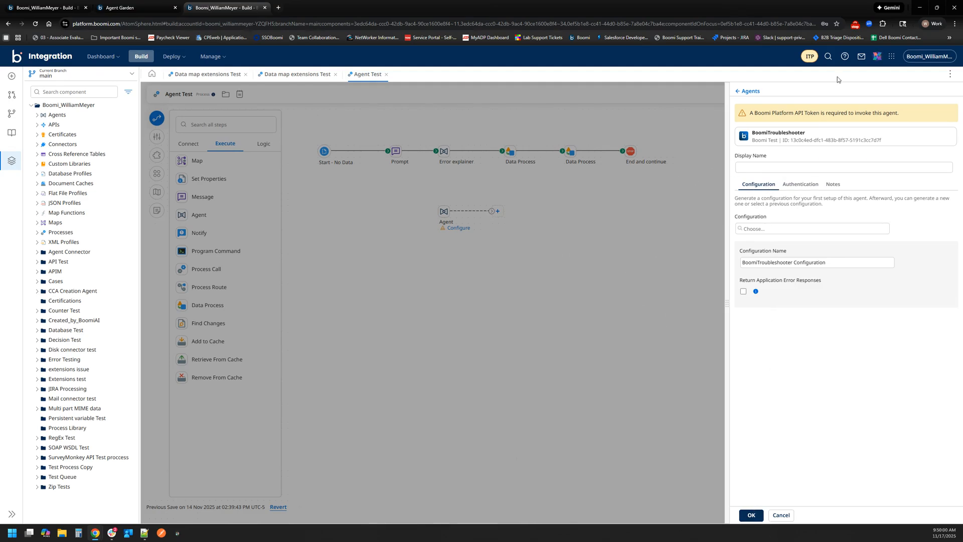
pyautogui.click(856, 25)
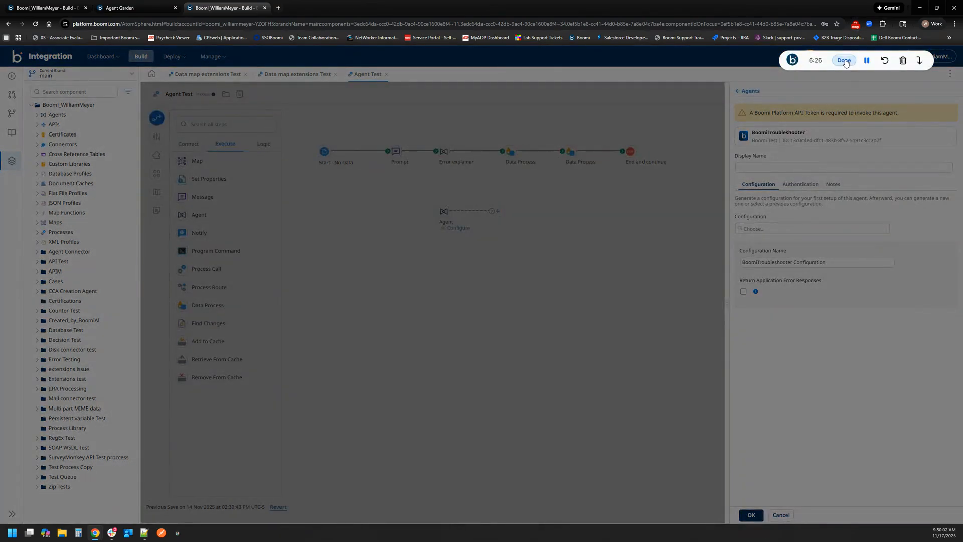